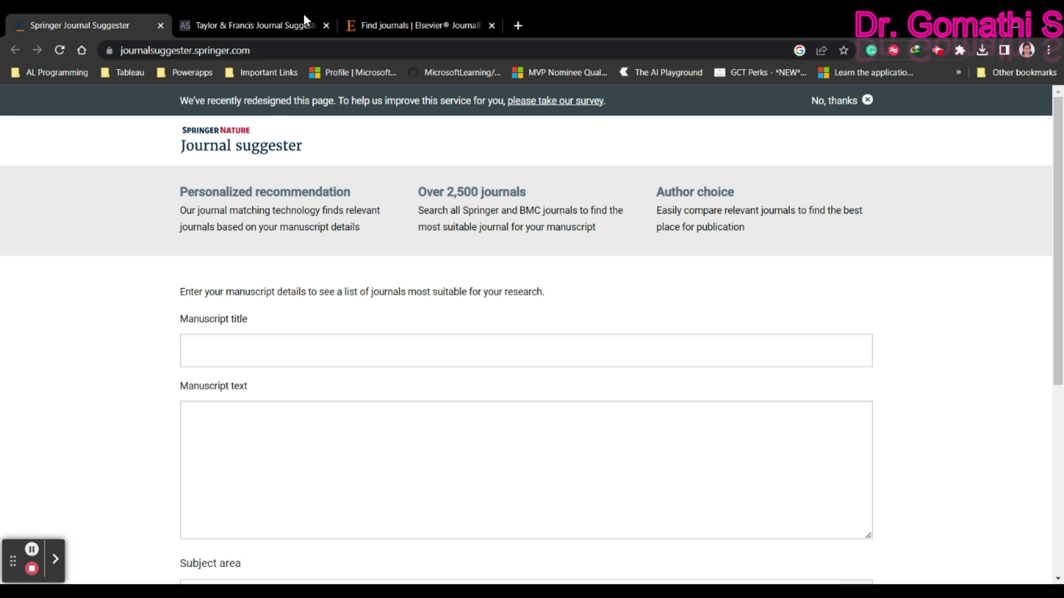
Step: Paste the SLE prediction tool title into Manuscript title and its abstract into Manuscript text
left_click(177, 54)
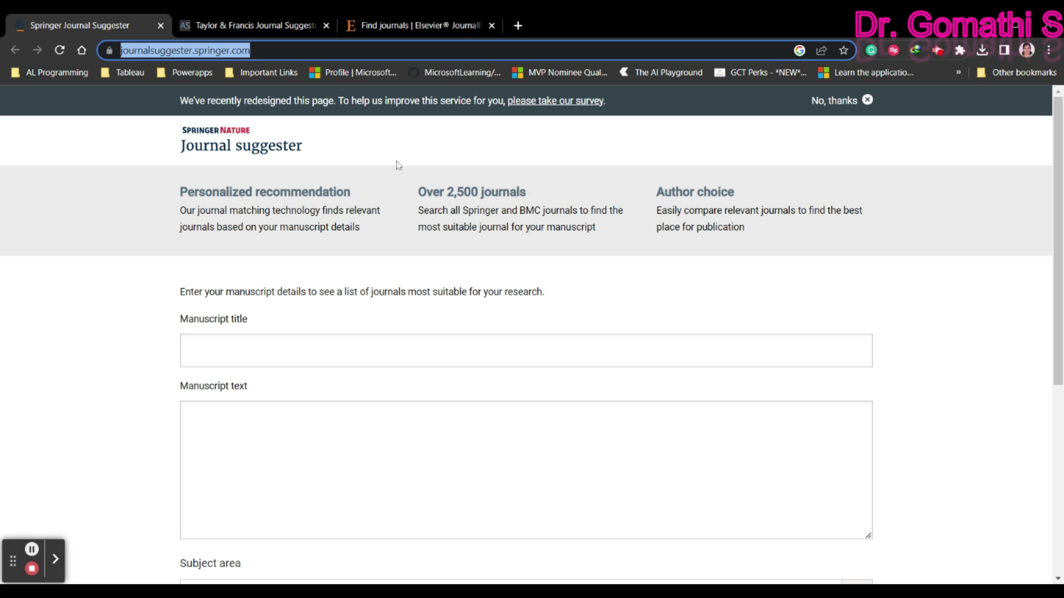
scroll(485, 347, "down", 1)
left_click(264, 282)
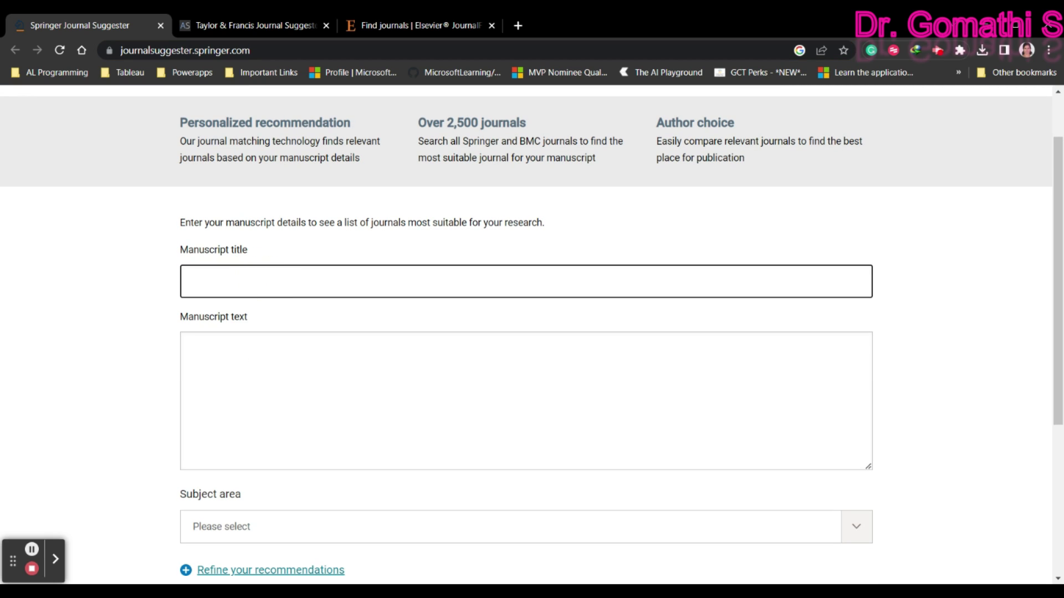
left_click(328, 407)
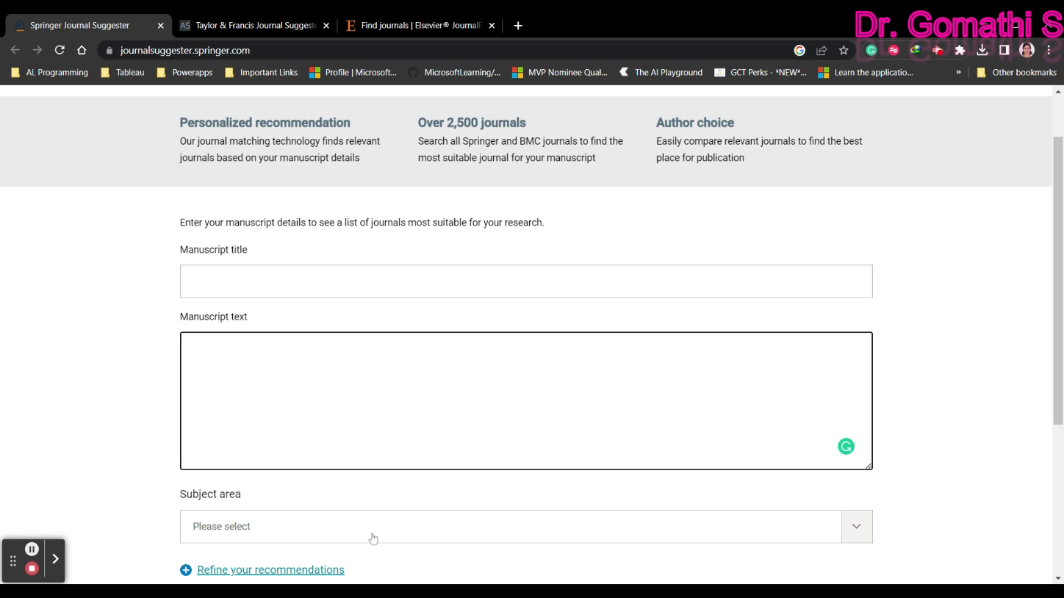
scroll(367, 536, "down", 1)
scroll(344, 465, "up", 2)
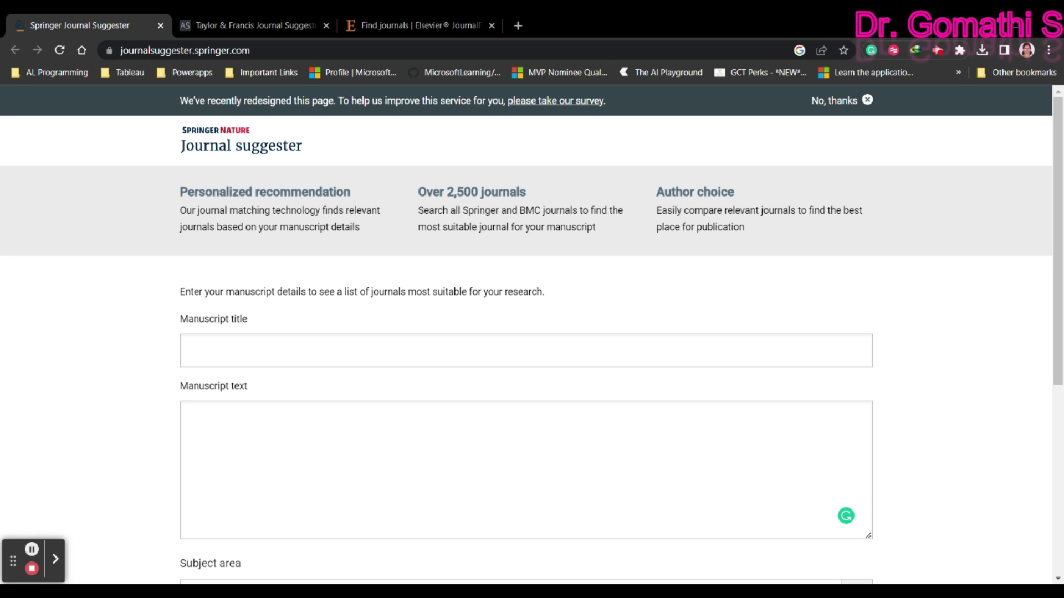
left_click(192, 350)
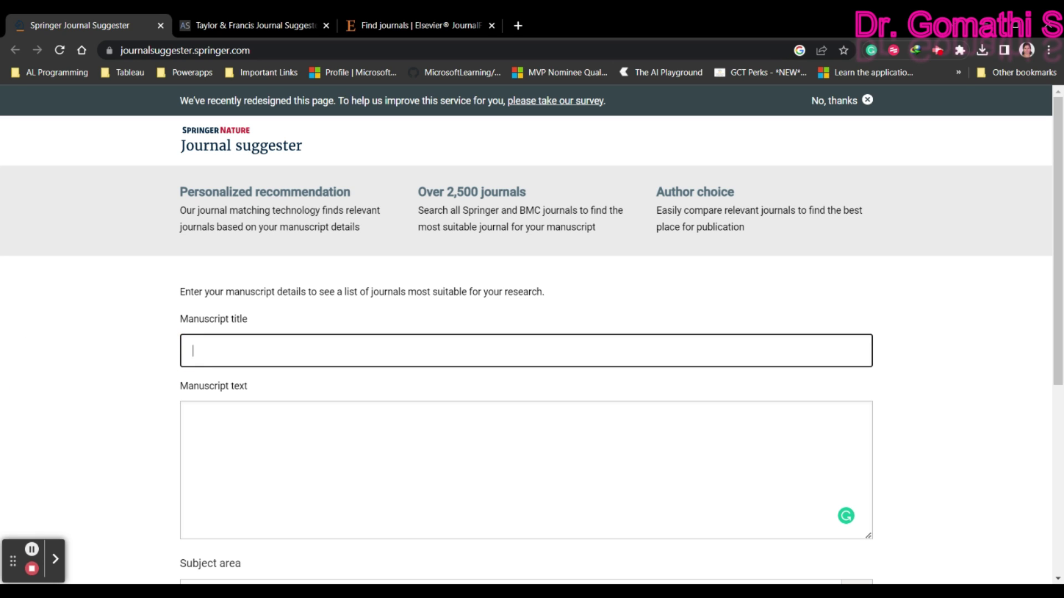
type("Systemic Lupus Erythematosus prediction tool using Optimal Cluster Based Classification (OCBC) Algorithm")
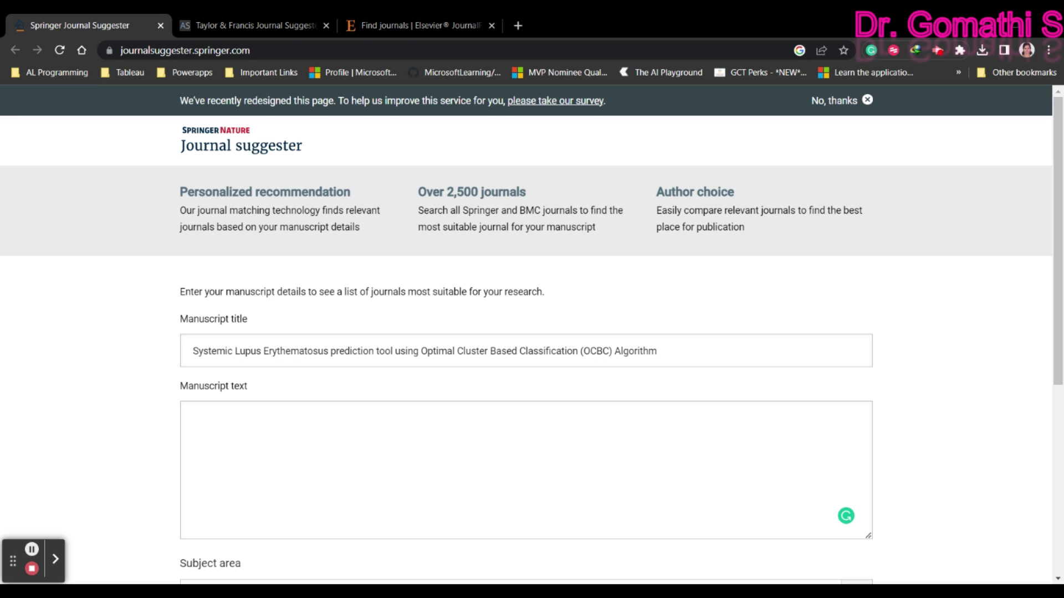
left_click(193, 418)
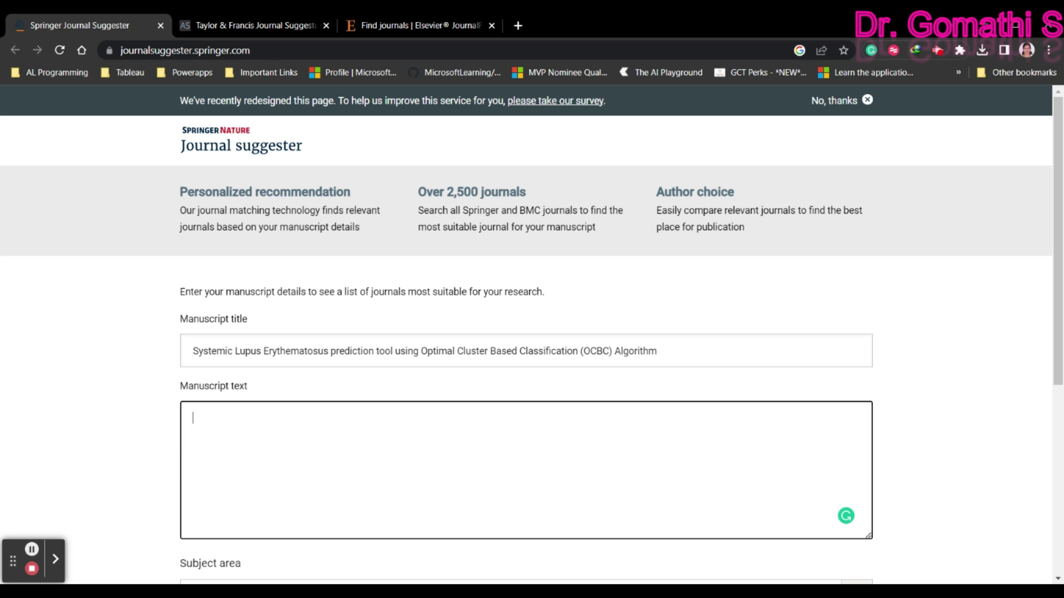
type("The key objective of the paper focuses on developing the Systemic Lupus Erythematosus prediction tool for the prediction of disease in the early stage using Optimal Cluster based Classification Algorithm (OCBC). Systemic Lupus Erythematosus is an autoimmune, chronic, multi-organ disorder which affects more or less all parts of the body with changing symptoms. There is no cure for the disease; the lifetime of the patients can be extended if diagnosed in the early stage. Death occurs due to various reasons like unawareness, late diagnosis, meeting the right specialist in the severe stage etc. The SLE dataset is tested and applied to various classification algorithms such as ID3, C4.5, J48 and OCBC using the SLE prediction tool. As a result, statistics are generated based on all classification algorithms and a comparison of all four classifiers is also done in order to predict the accuracy, specificity, sensitivity, precision, recall, F-measure, and kappa statistics and to find the best-performing classification algorithm among all. In this paper, screenshots of the tool are also shown. This paper outlines the importance of classification and prediction-based data mining algorithms in the healthcare field.")
Step: Open the Subject area dropdown and scroll through the available subject areas
scroll(432, 392, "down", 3)
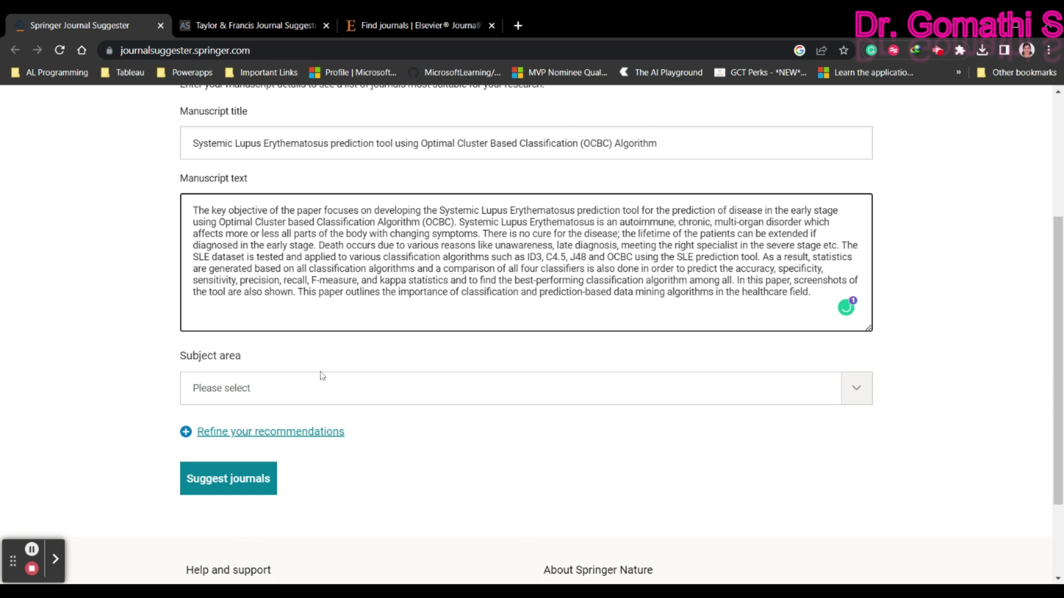
left_click(311, 390)
scroll(462, 454, "down", 5)
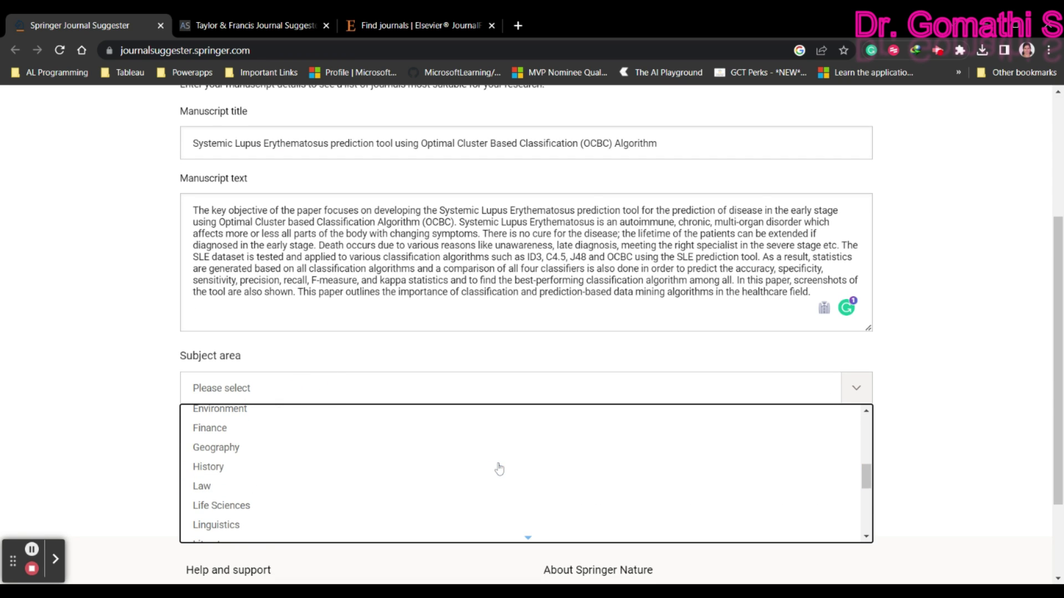
scroll(506, 491, "down", 4)
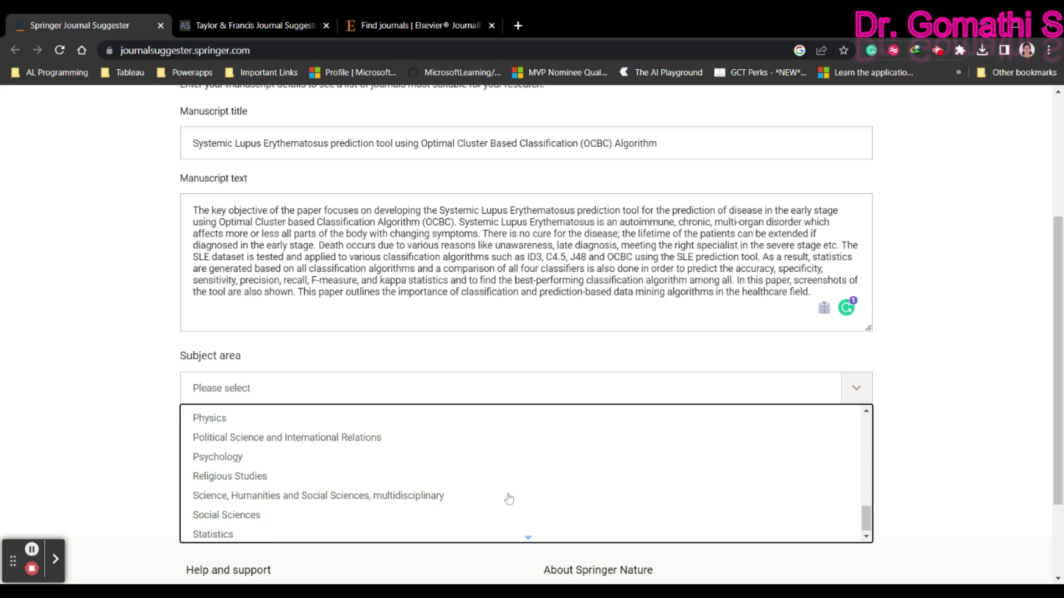
scroll(507, 495, "up", 10)
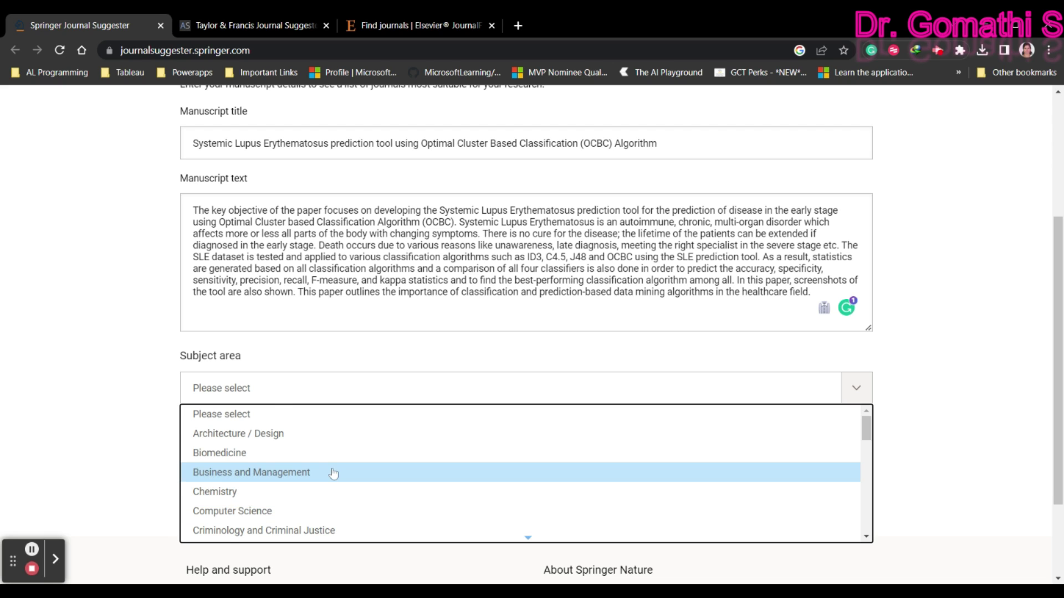
scroll(239, 471, "down", 2)
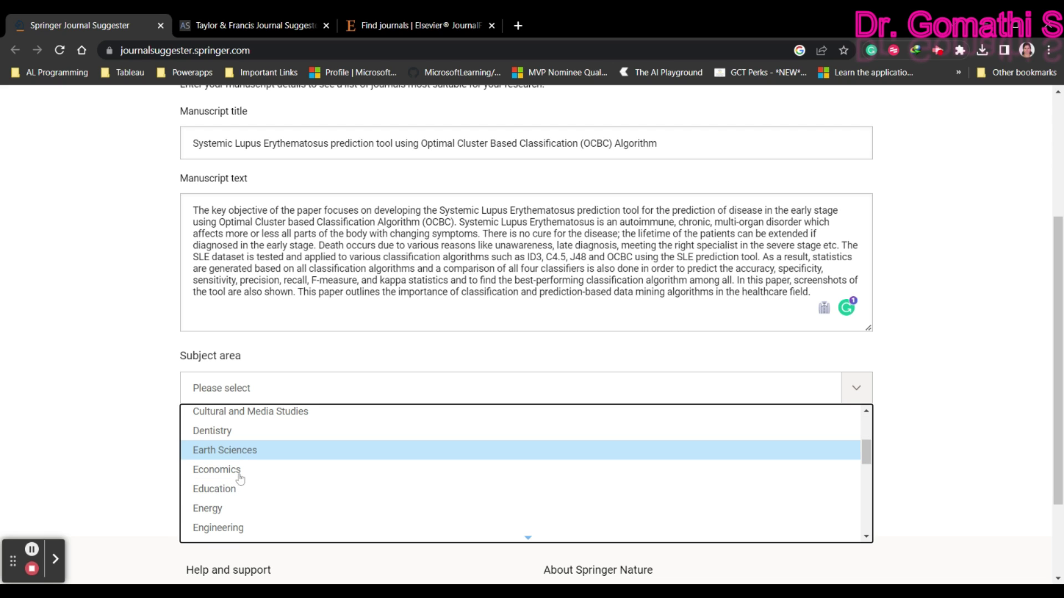
scroll(351, 515, "down", 4)
scroll(350, 515, "down", 4)
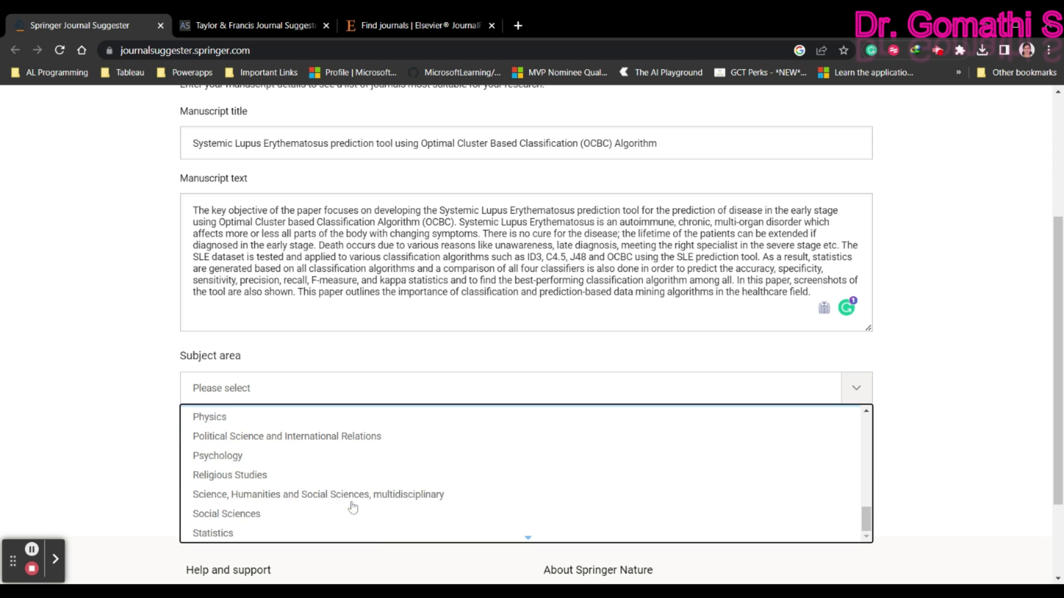
scroll(296, 335, "up", 6)
scroll(296, 335, "up", 3)
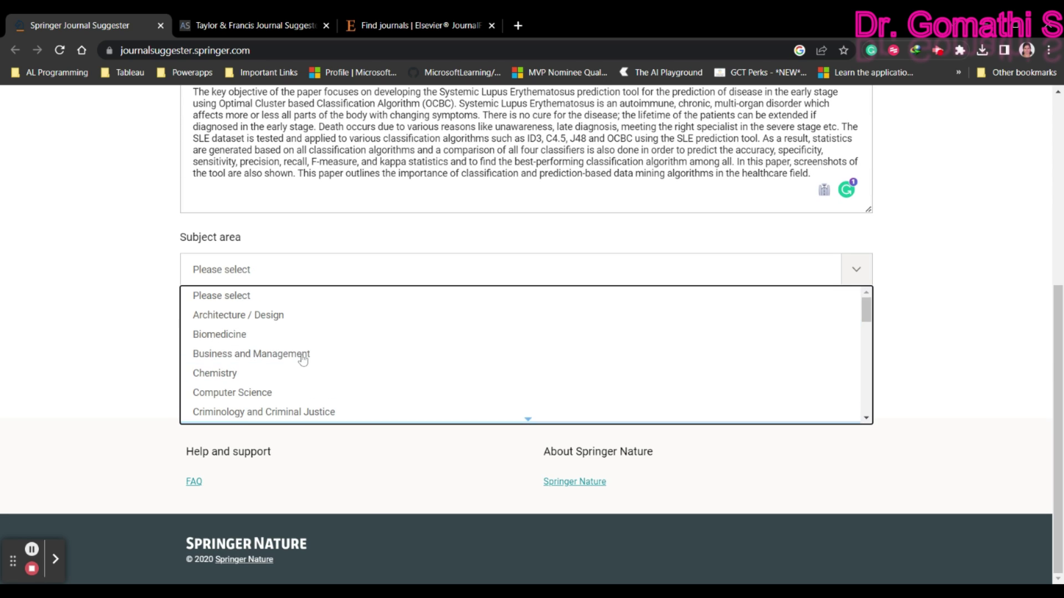
scroll(378, 255, "up", 3)
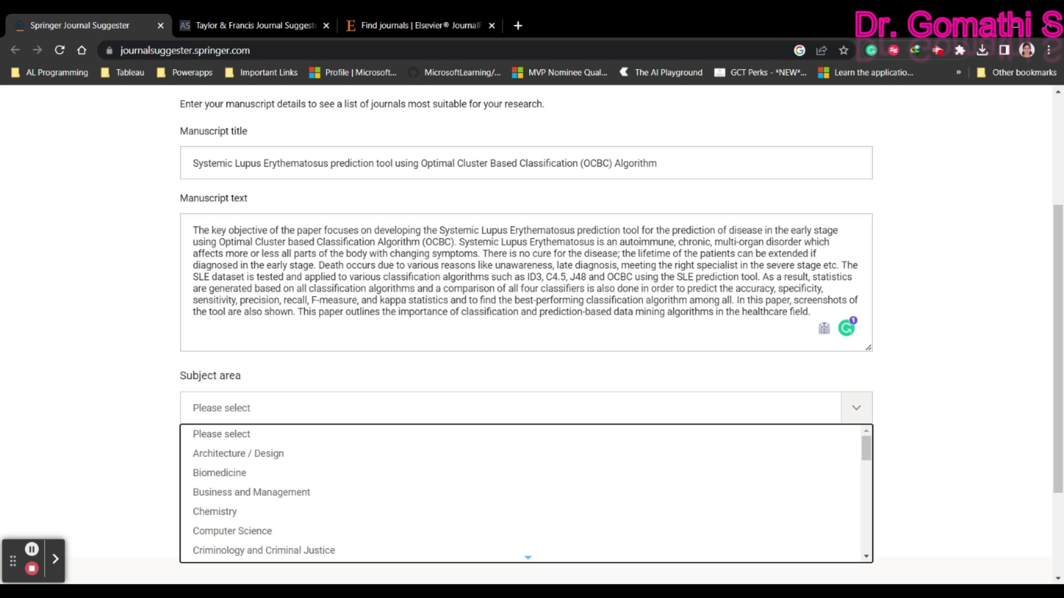
scroll(332, 477, "down", 1)
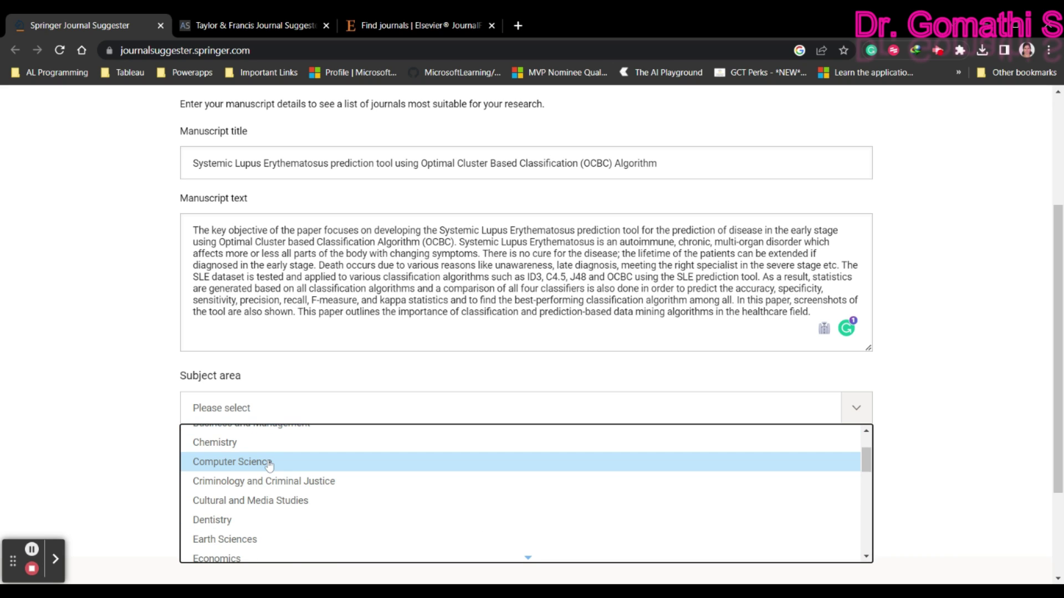
scroll(377, 510, "down", 2)
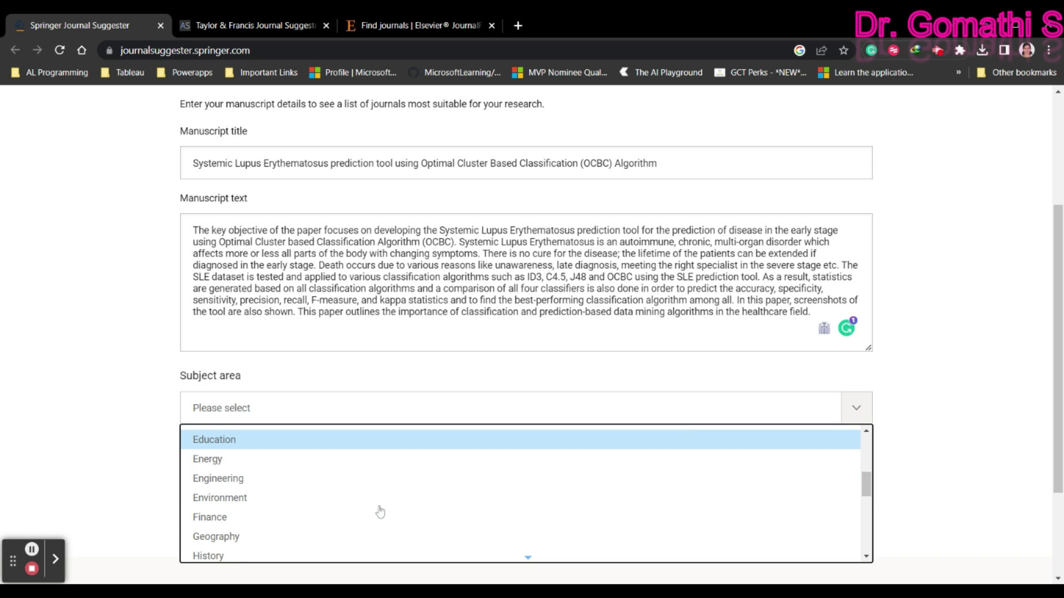
scroll(377, 509, "down", 3)
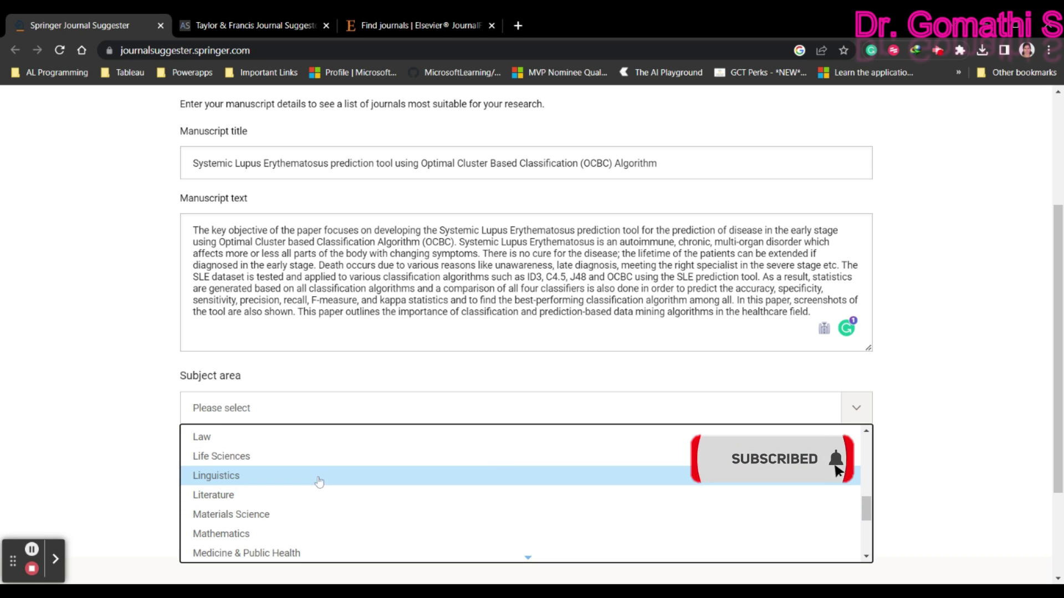
scroll(379, 499, "down", 1)
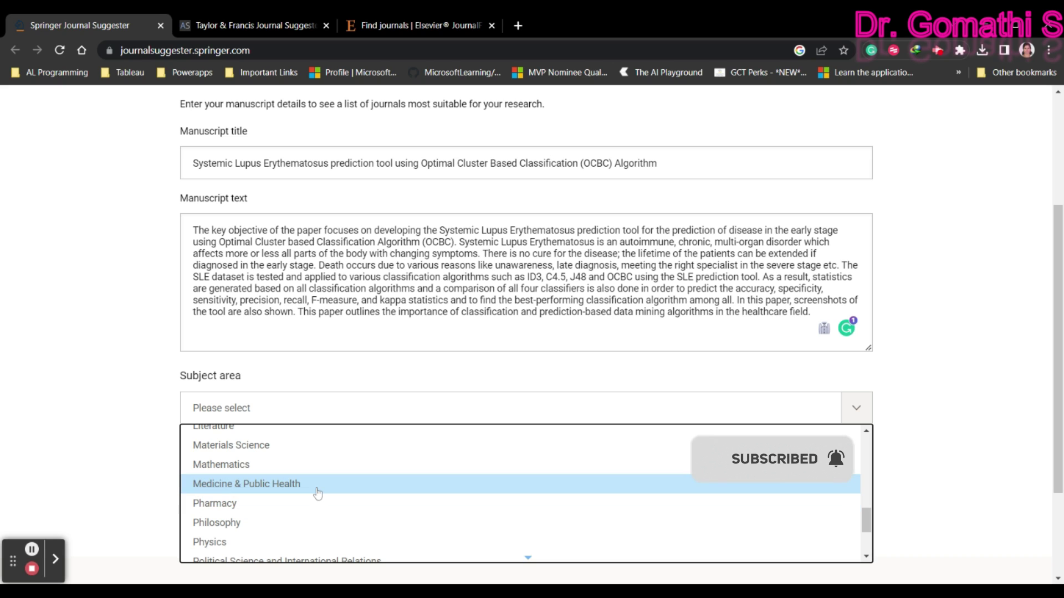
scroll(316, 510, "up", 8)
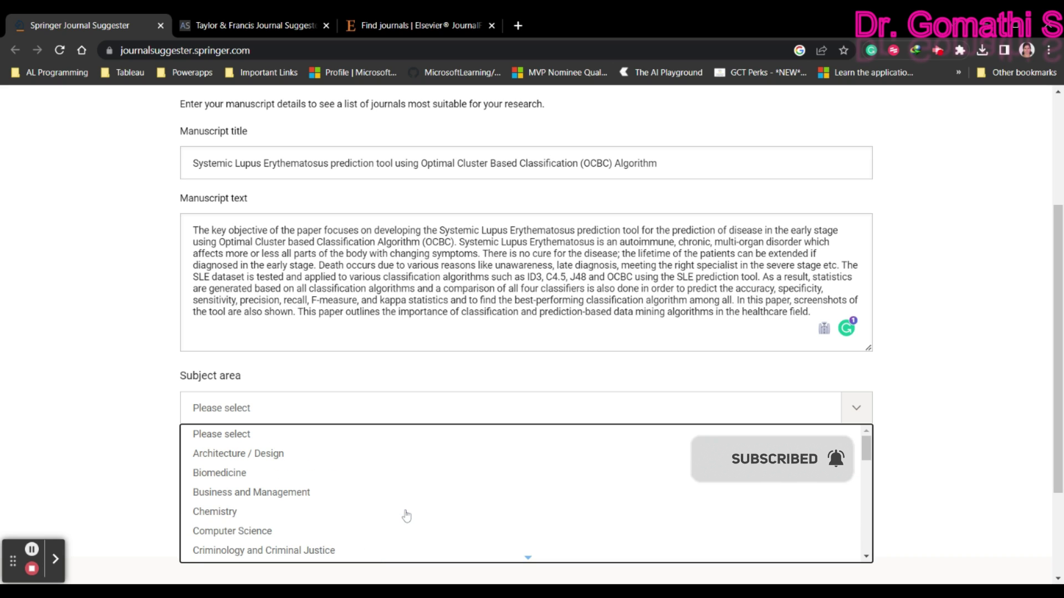
Step: Choose Computer Science as the subject area and scroll the suggested journals
left_click(299, 533)
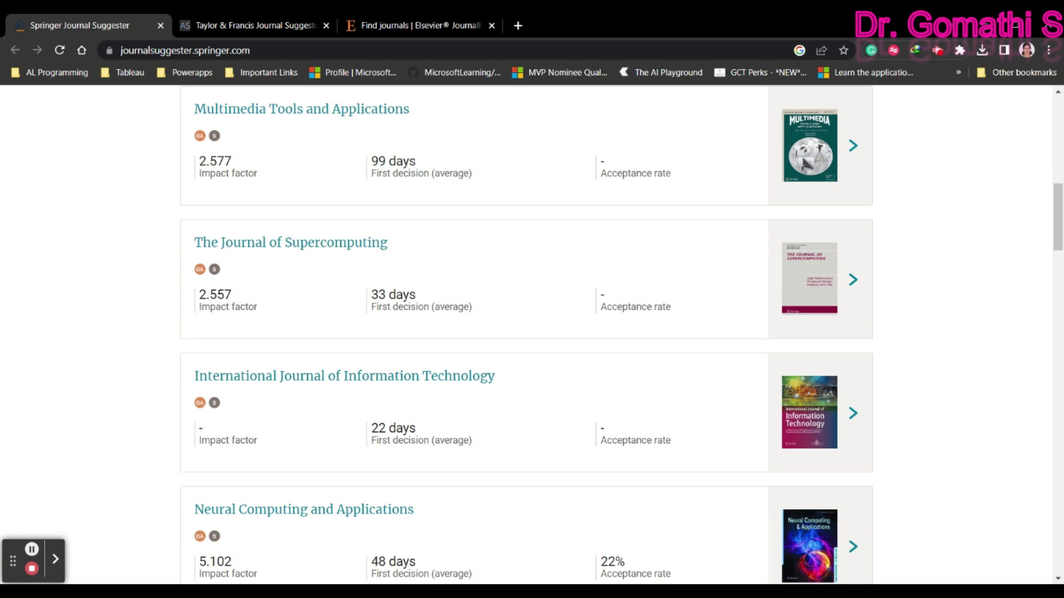
scroll(914, 482, "up", 3)
scroll(952, 495, "up", 3)
scroll(952, 495, "down", 8)
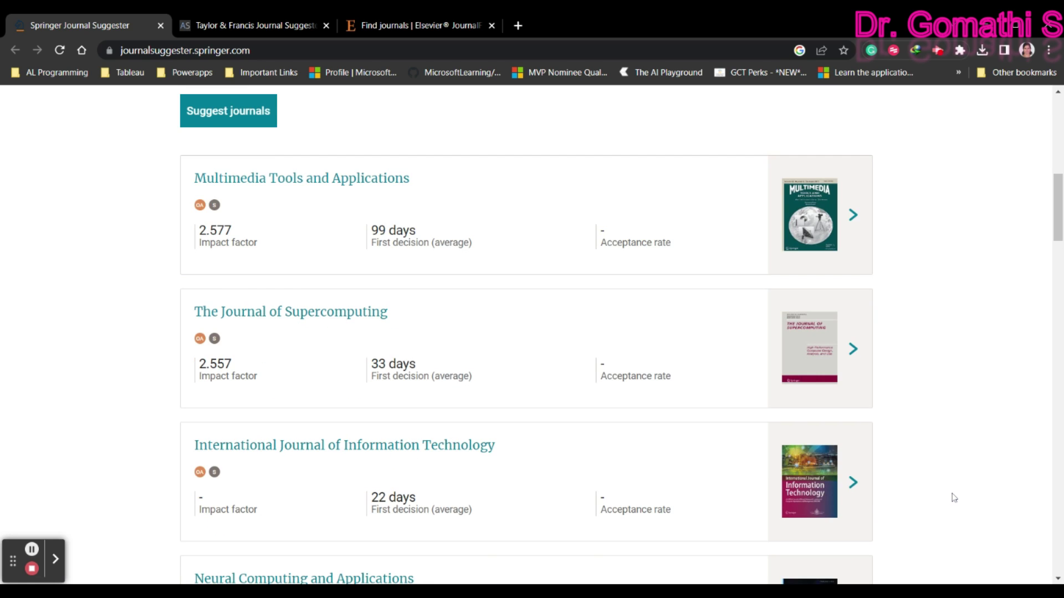
scroll(953, 496, "up", 3)
Step: Draw trial red pen marks around the 99, 33 and 22-day first-decision times, then erase them
left_click(55, 559)
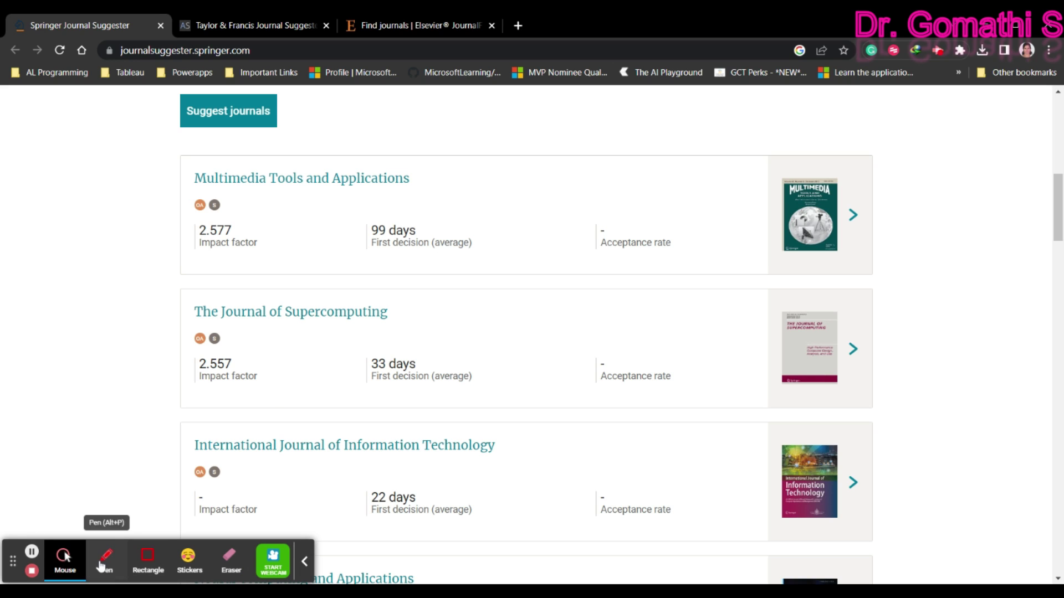
left_click(106, 557)
mouse_move(355, 265)
left_mouse_down()
mouse_move(496, 247)
mouse_move(325, 250)
mouse_move(377, 260)
left_mouse_up()
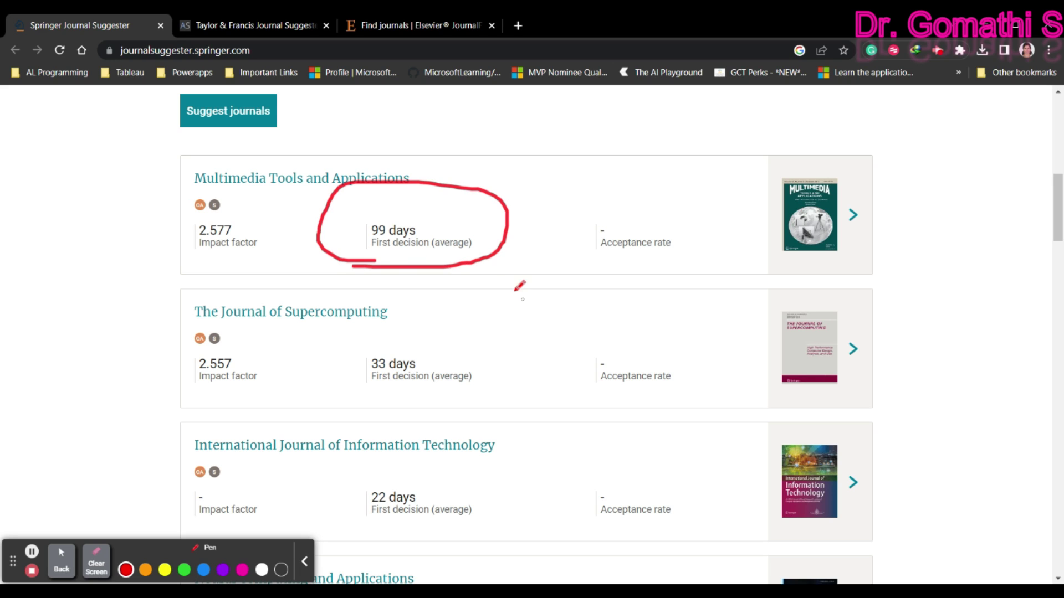
mouse_move(457, 230)
left_mouse_down()
mouse_move(552, 178)
mouse_move(545, 214)
left_mouse_up()
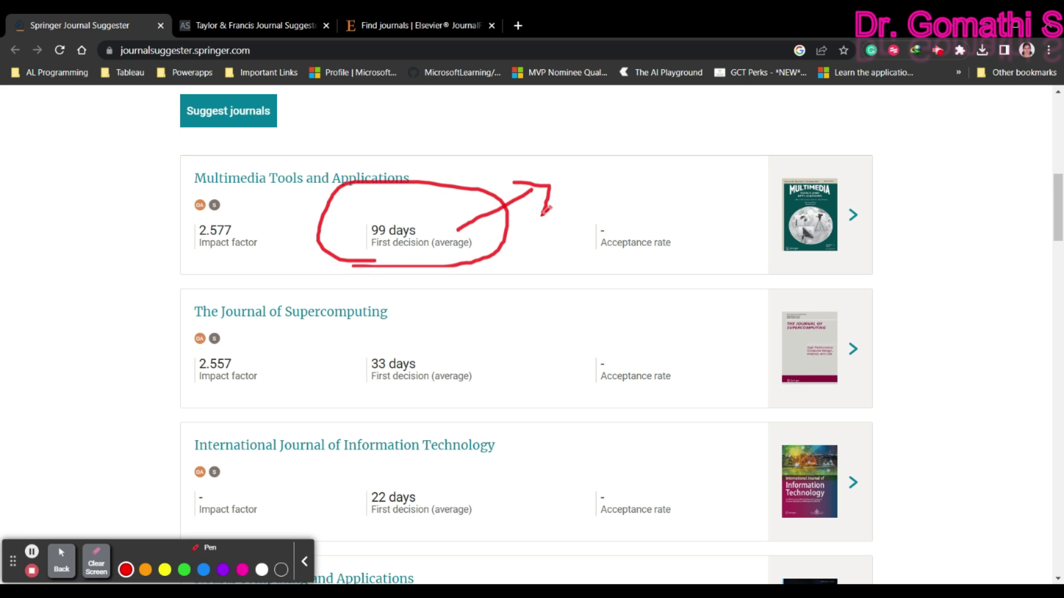
mouse_move(440, 376)
left_mouse_down()
mouse_move(538, 318)
mouse_move(508, 371)
left_mouse_up()
left_click_drag(472, 497, 582, 443)
mouse_move(529, 420)
left_mouse_down()
mouse_move(578, 422)
mouse_move(557, 475)
left_mouse_up()
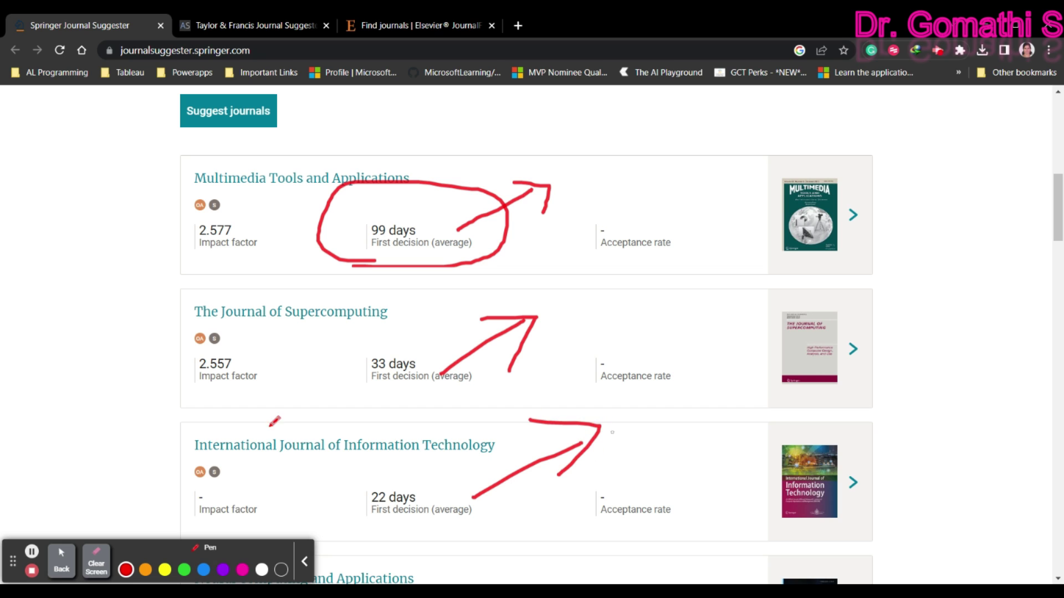
left_click(85, 571)
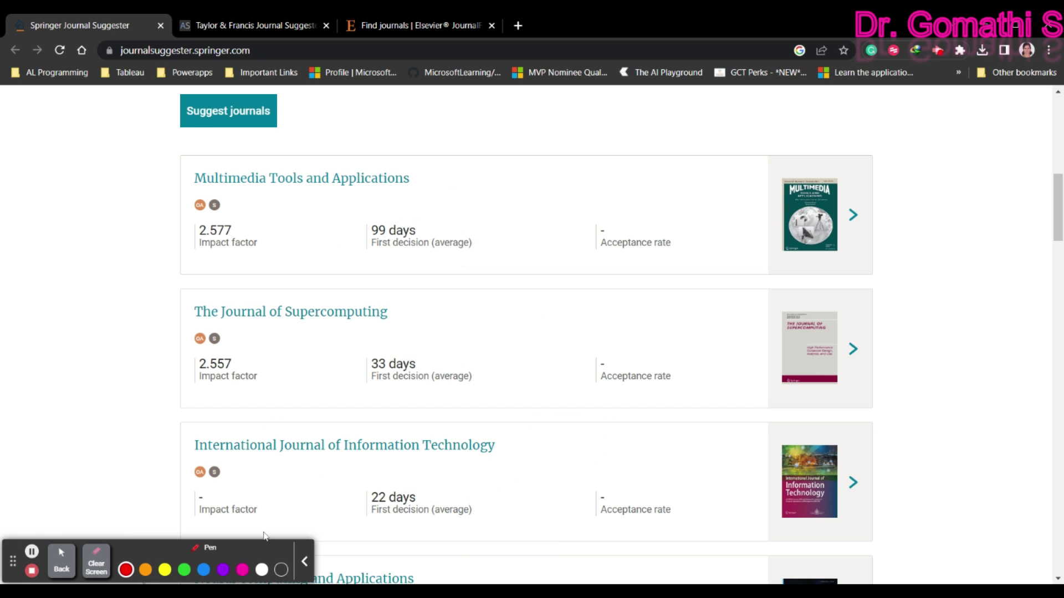
left_click(61, 561)
Step: Circle the 22% acceptance rate, 48-day figure and Applied Intelligence's 19-day first decision in red
scroll(589, 398, "down", 3)
scroll(589, 398, "down", 3)
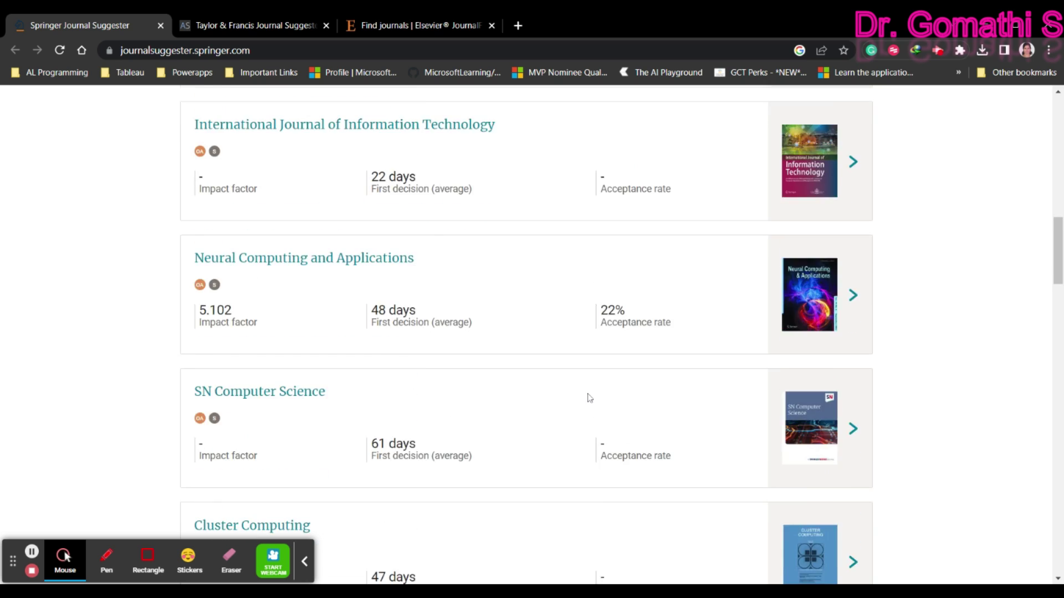
scroll(588, 397, "up", 1)
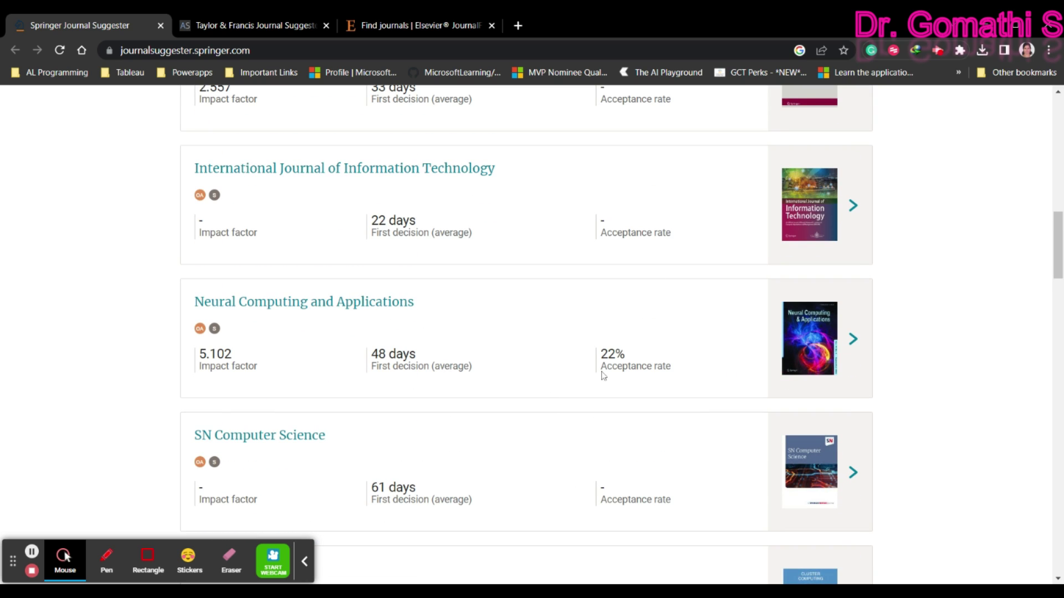
left_click(107, 559)
mouse_move(739, 327)
left_mouse_down()
mouse_move(673, 255)
mouse_move(589, 313)
left_mouse_up()
mouse_move(508, 316)
left_mouse_down()
mouse_move(557, 346)
mouse_move(326, 357)
left_mouse_up()
scroll(637, 432, "down", 10)
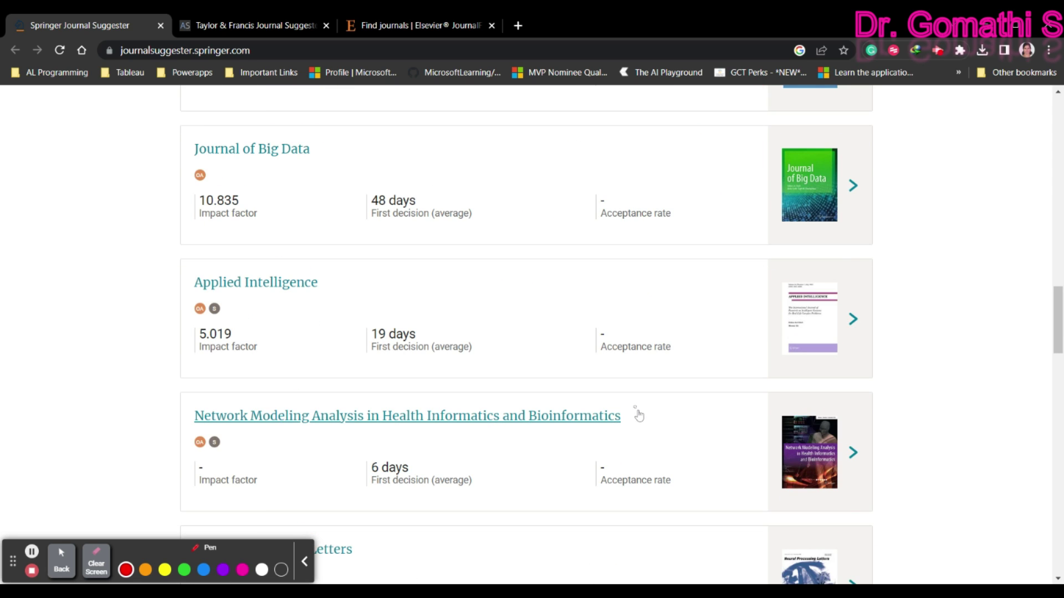
left_click_drag(449, 288, 309, 332)
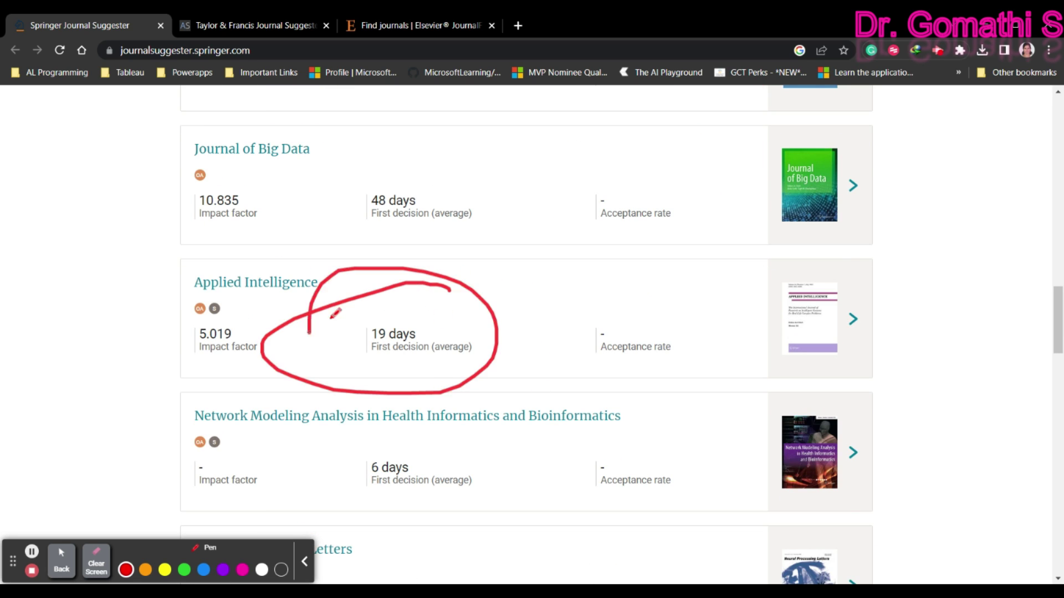
scroll(583, 442, "down", 15)
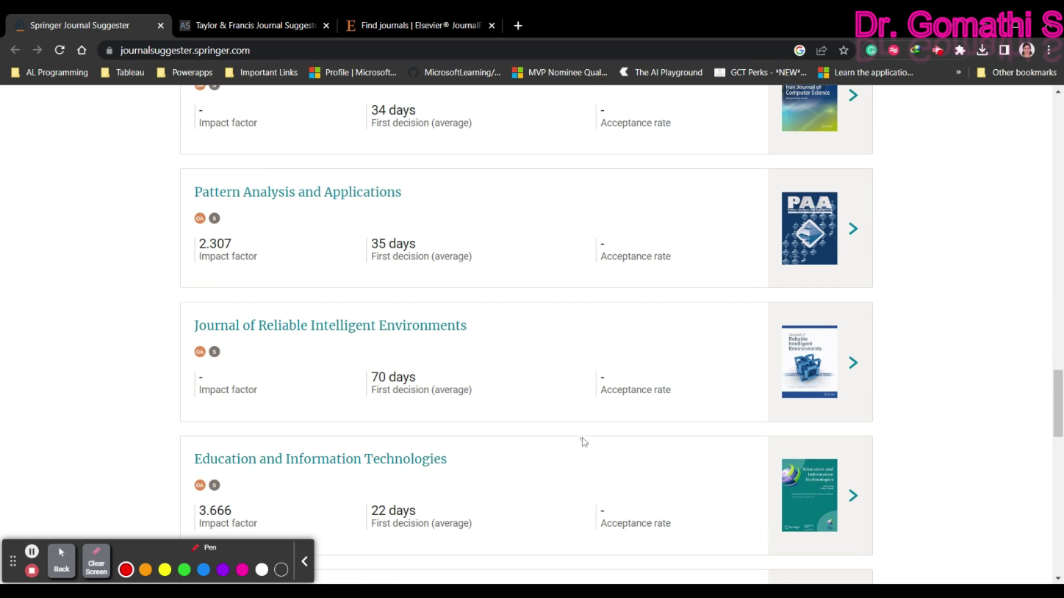
left_click(62, 562)
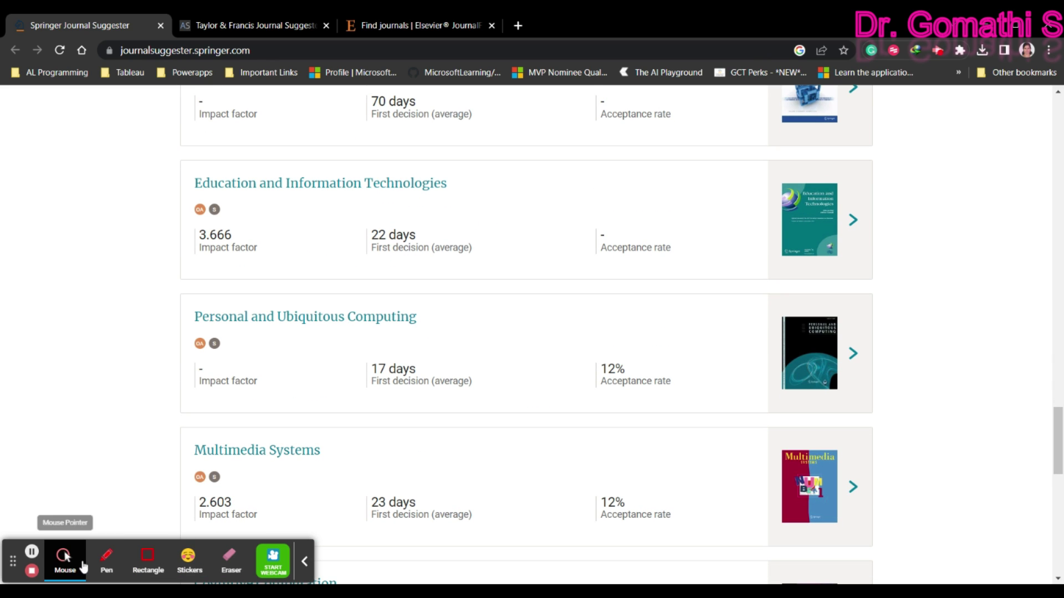
left_click(305, 564)
Step: Scroll back to Applied Intelligence and briefly highlight its journal title
scroll(597, 442, "down", 10)
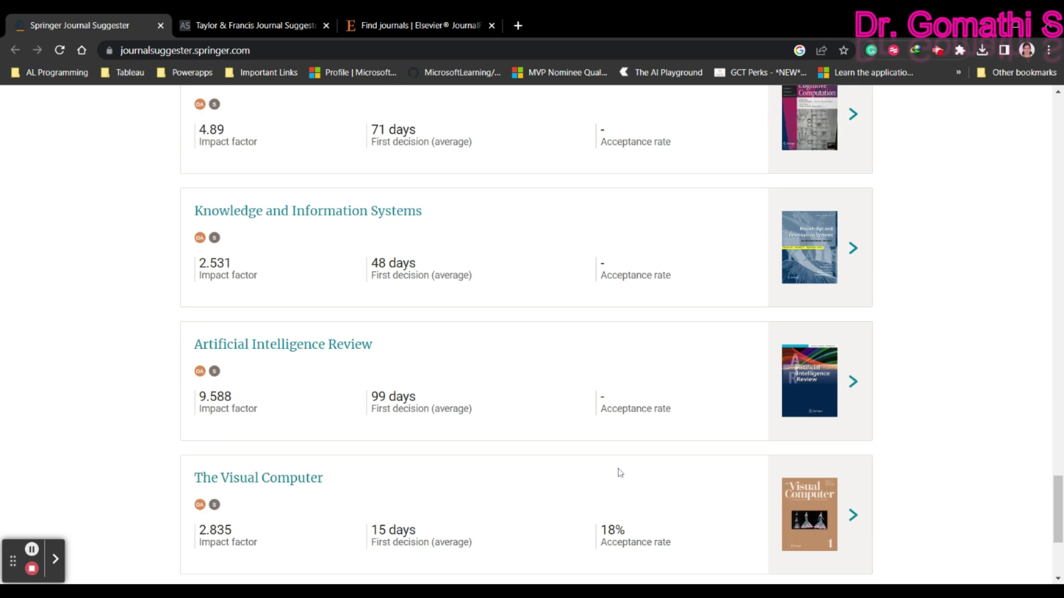
scroll(625, 481, "up", 9)
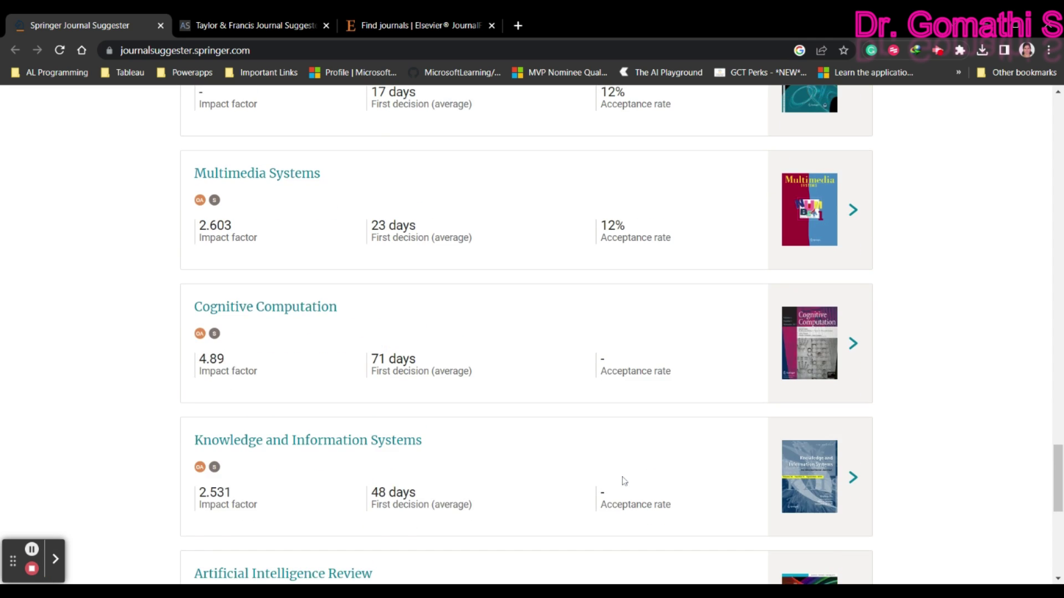
scroll(625, 481, "up", 6)
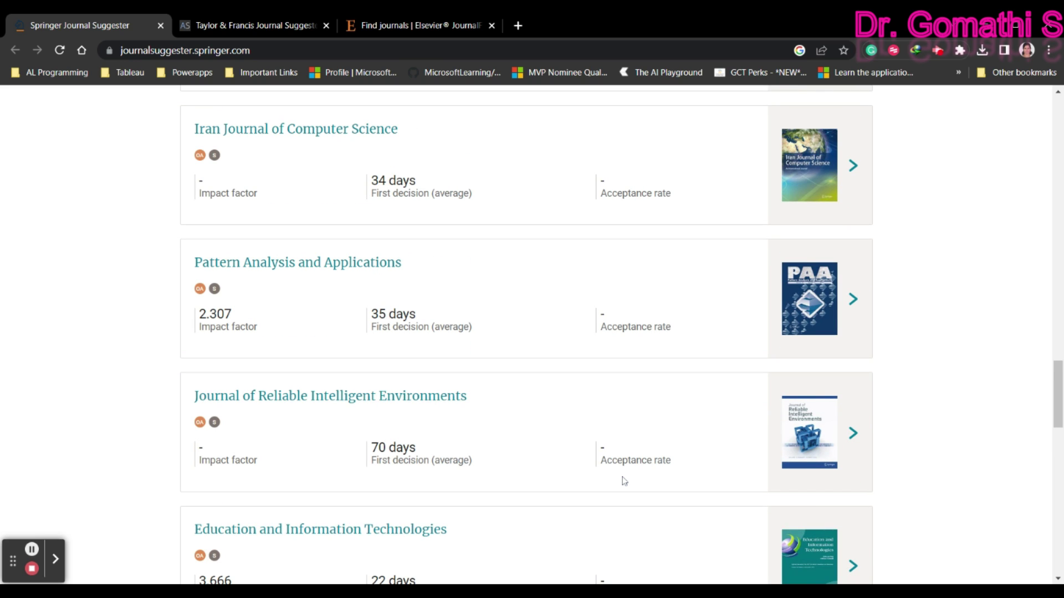
scroll(624, 481, "up", 3)
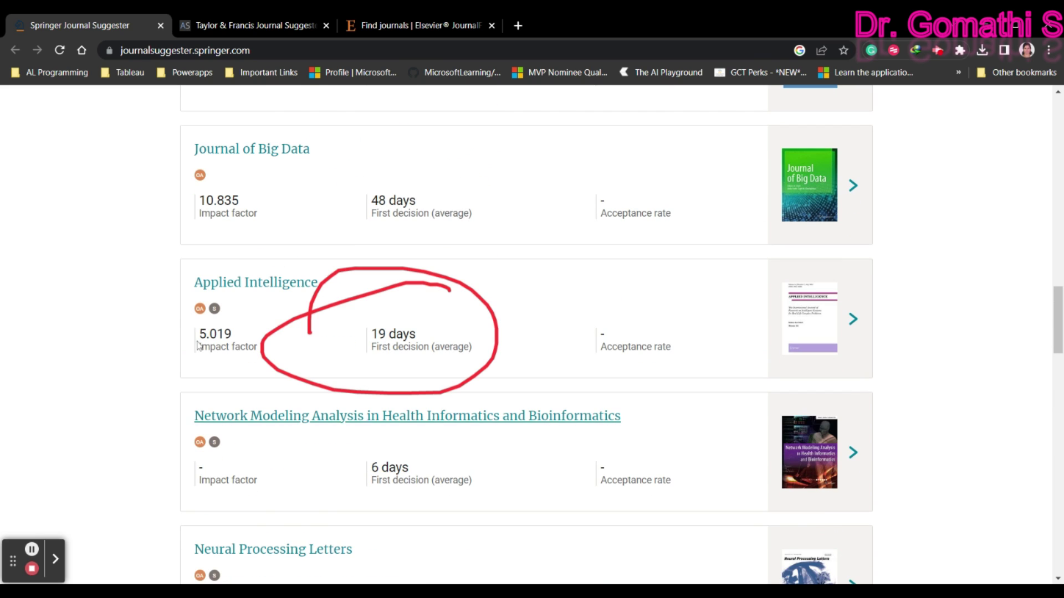
left_click(193, 298)
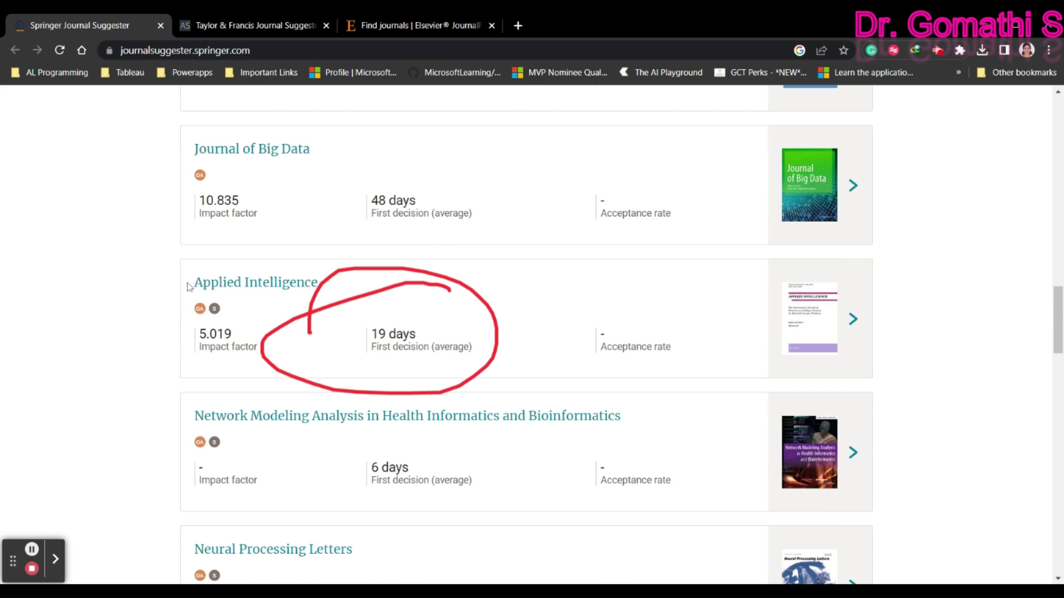
left_click_drag(191, 284, 370, 285)
left_click(415, 271)
Step: Open Applied Intelligence's details page and highlight its SCIE indexing and publication charge amounts
left_click(847, 330)
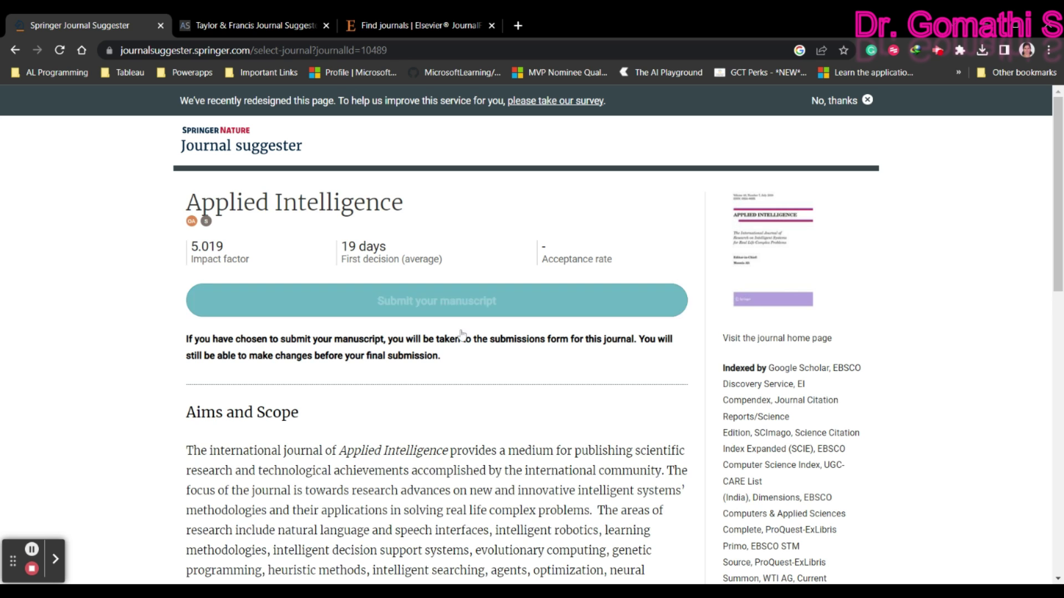
scroll(461, 333, "down", 4)
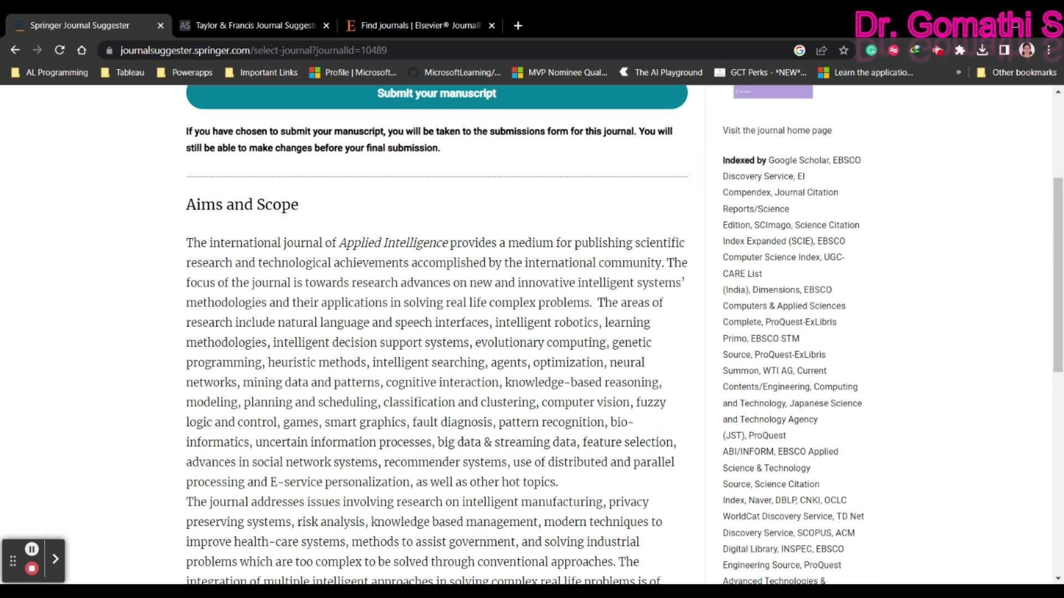
left_click_drag(722, 242, 818, 241)
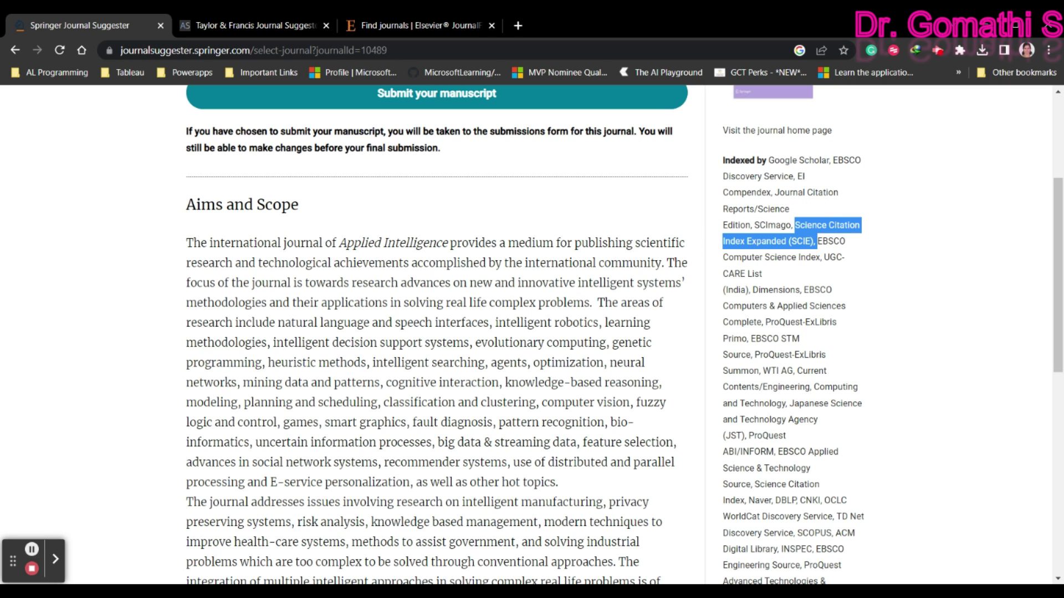
scroll(436, 332, "down", 1)
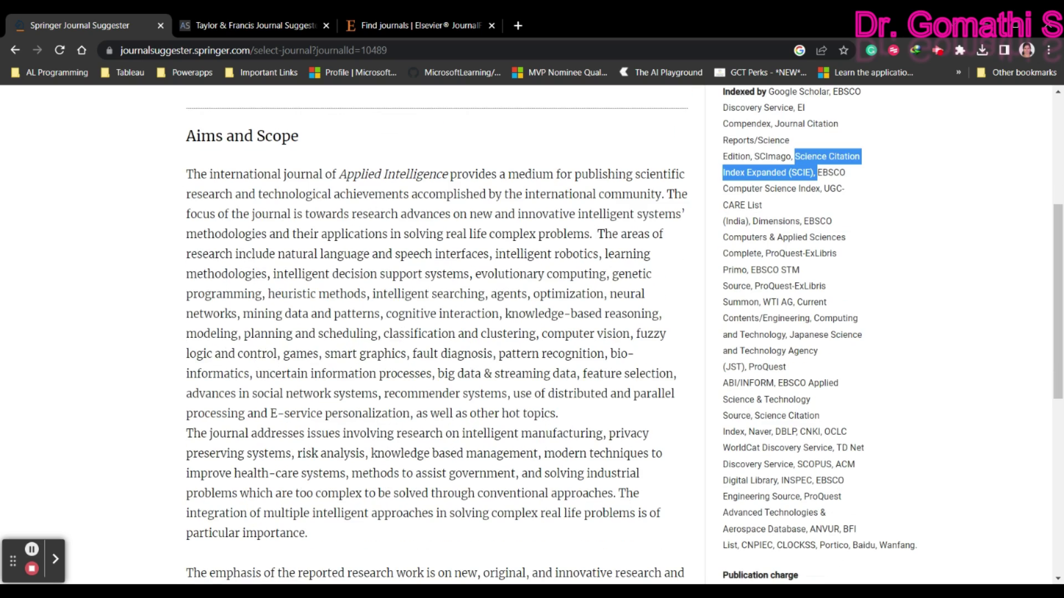
scroll(870, 391, "down", 1)
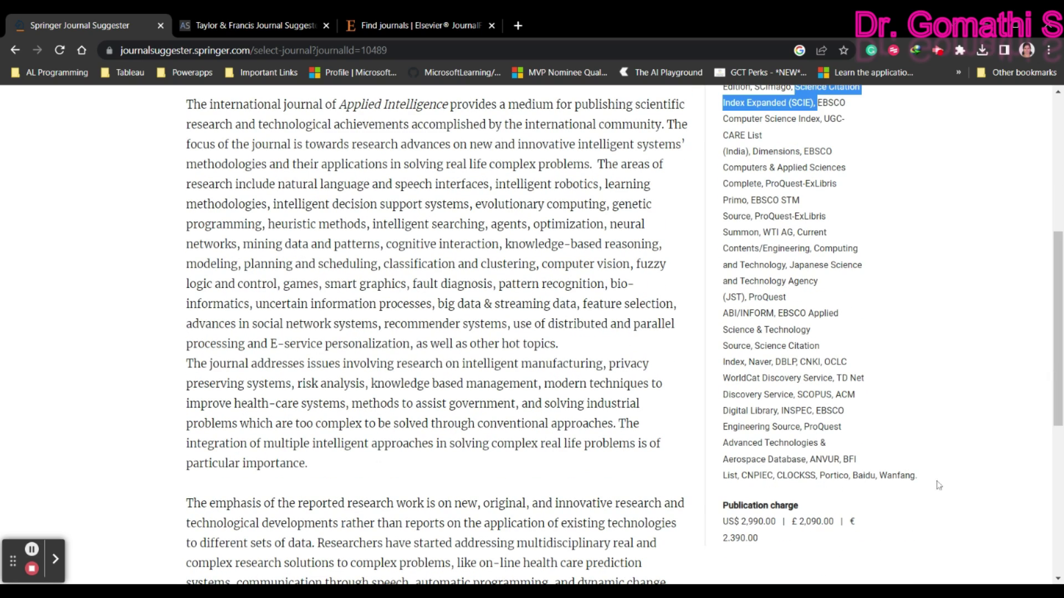
left_click_drag(942, 481, 723, 475)
left_click_drag(793, 394, 833, 394)
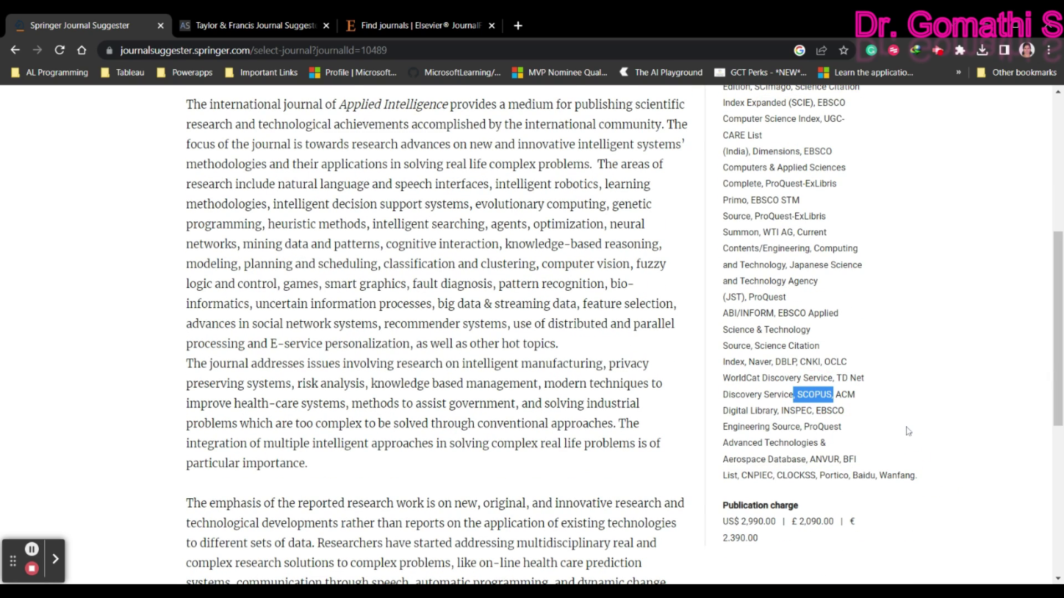
scroll(909, 431, "down", 2)
left_click_drag(722, 384, 826, 458)
left_click(830, 465)
left_click_drag(763, 408, 721, 383)
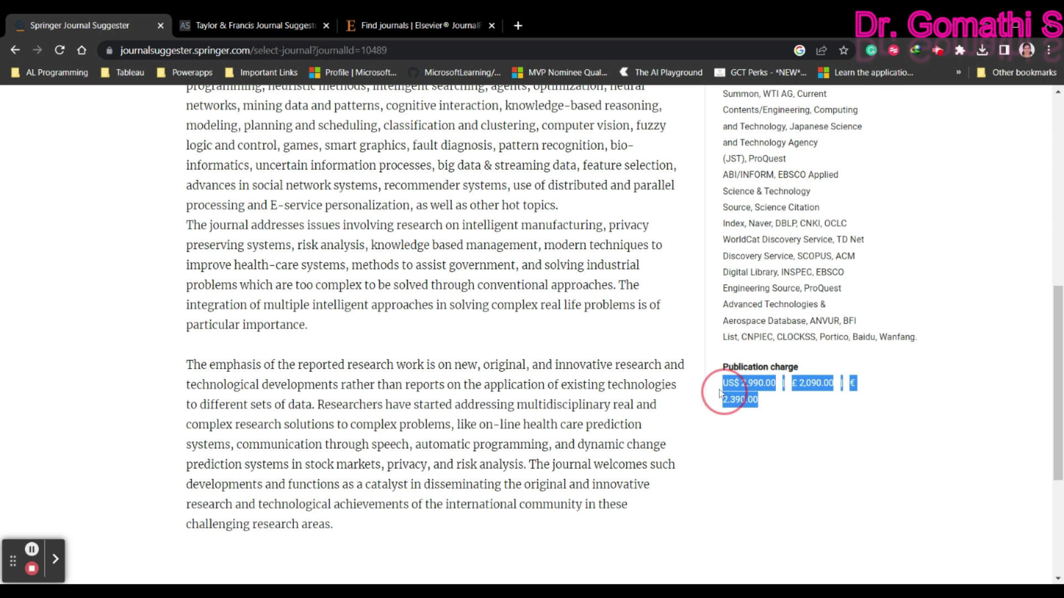
Step: Go back to the manuscript details form and open the Subject area list
key("alt+Left")
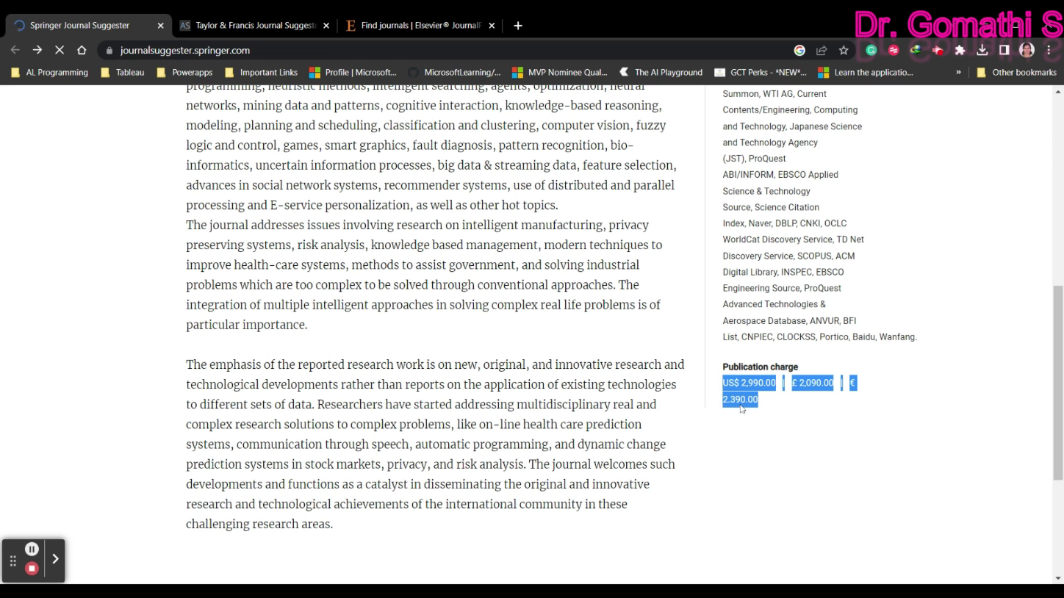
scroll(559, 412, "up", 3)
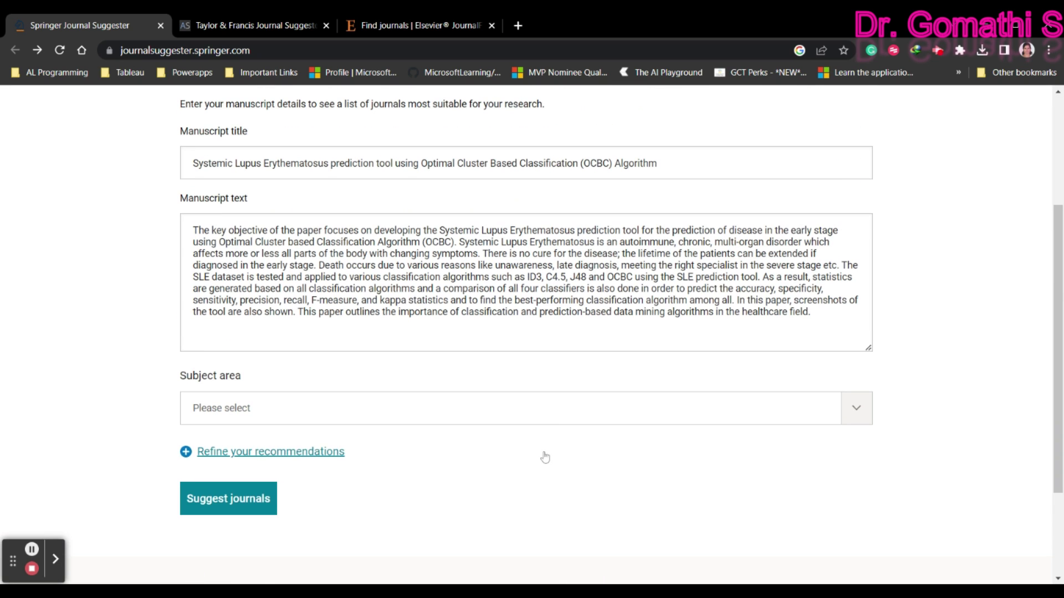
left_click(544, 410)
scroll(532, 474, "down", 5)
Step: Choose Medicine & Public Health as the subject area
scroll(531, 475, "down", 3)
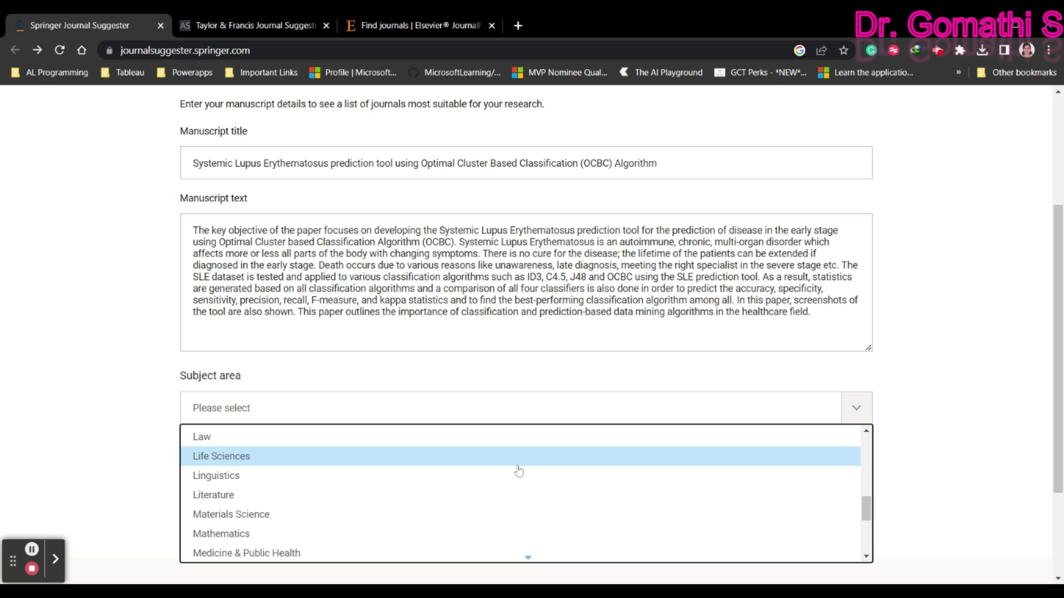
scroll(515, 492, "down", 3)
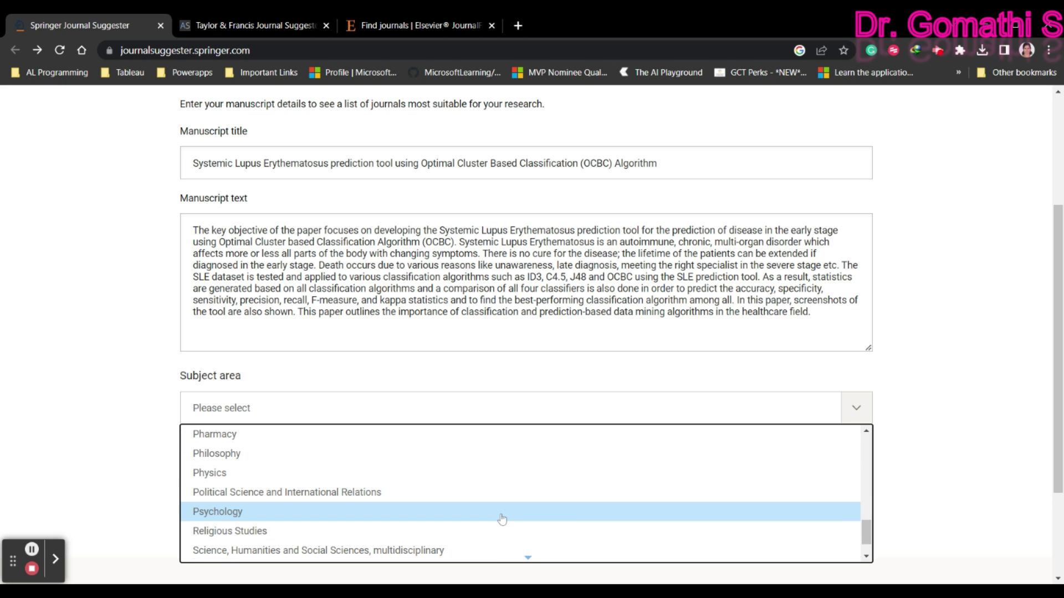
scroll(482, 518, "down", 2)
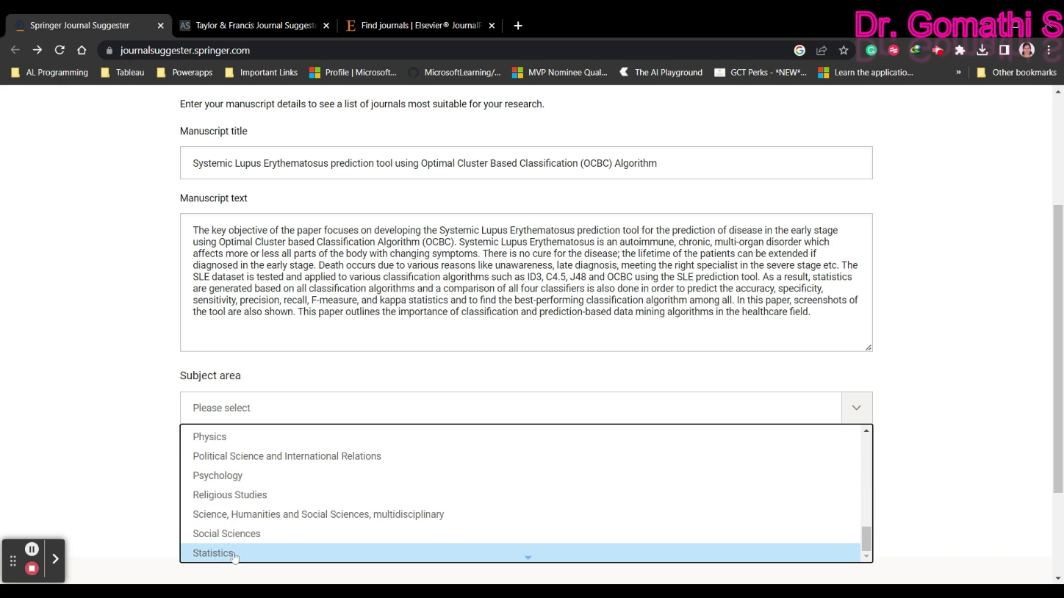
scroll(322, 536, "up", 3)
scroll(321, 535, "up", 2)
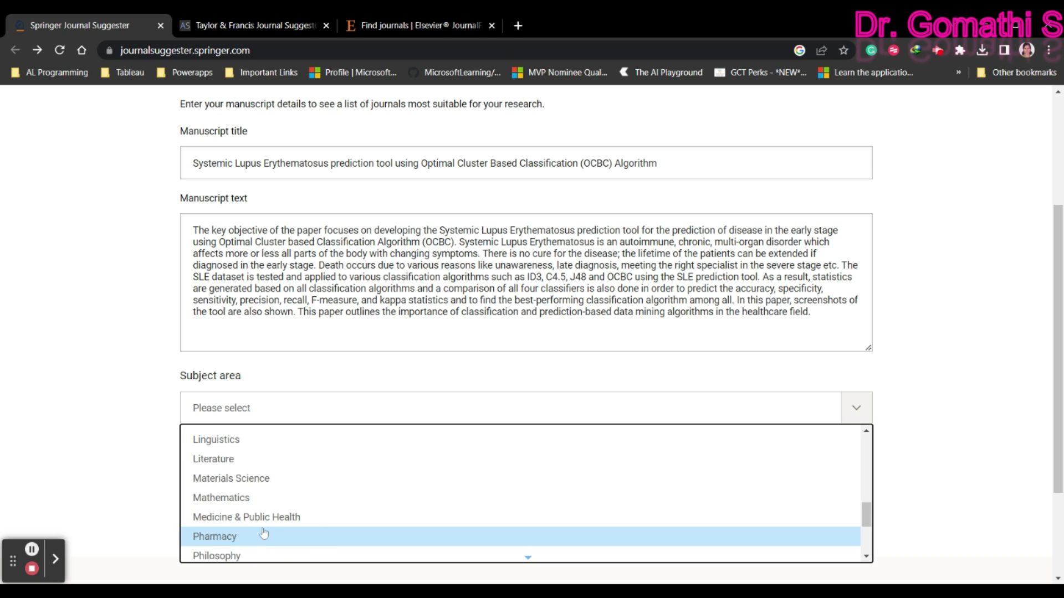
left_click(239, 515)
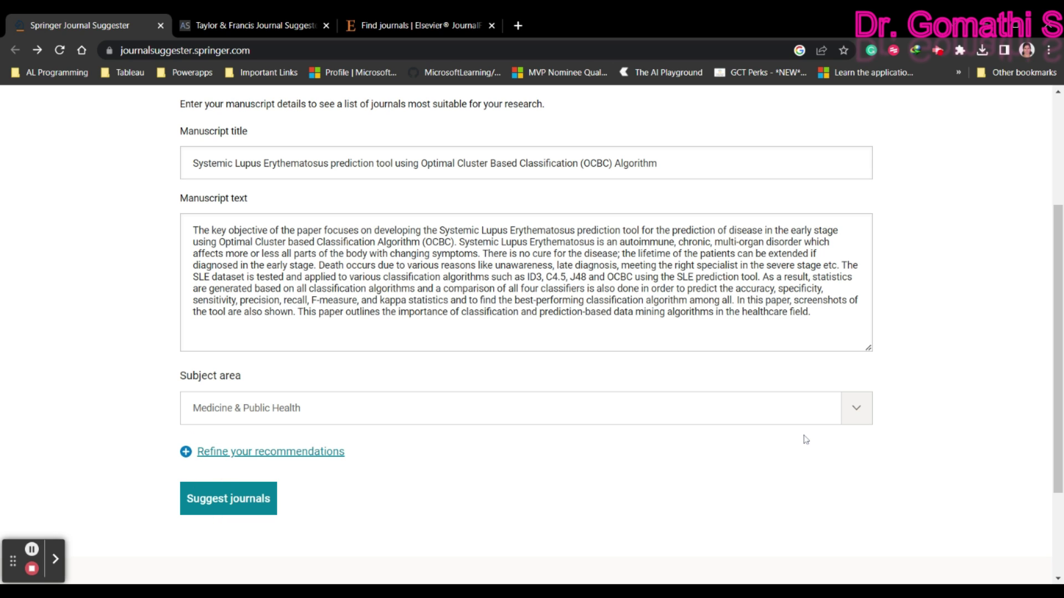
Step: Highlight Clinical Rheumatology's title and metric values, then scroll further down the suggested journals
scroll(811, 442, "down", 8)
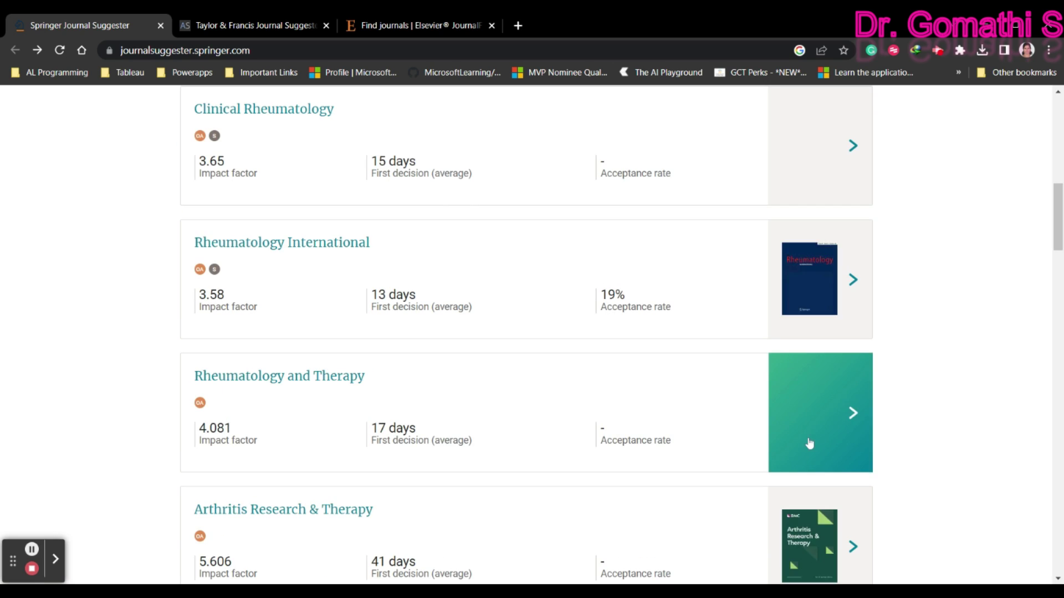
scroll(997, 421, "up", 3)
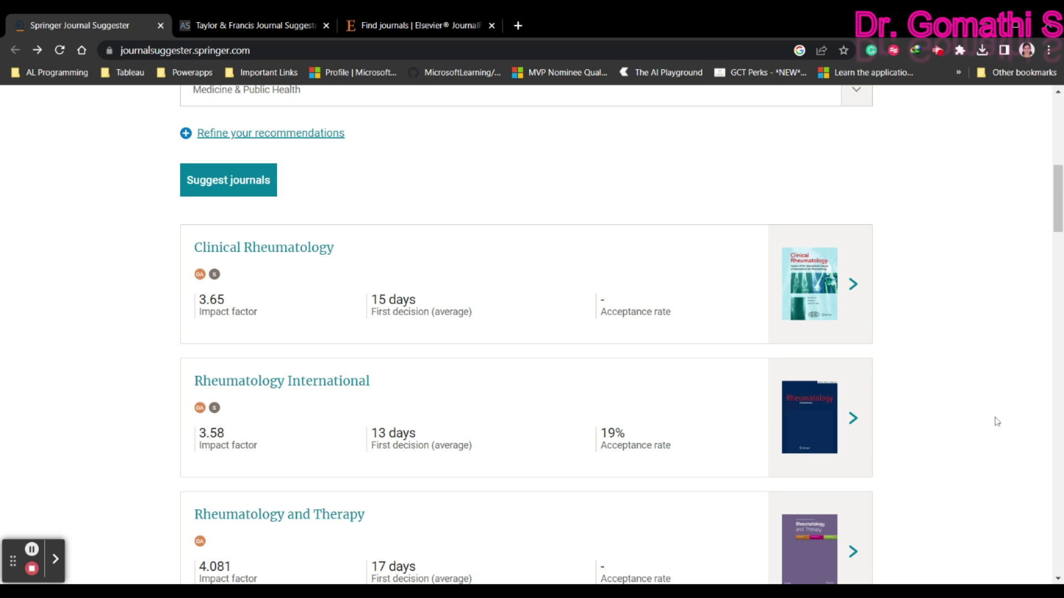
left_click_drag(168, 247, 408, 245)
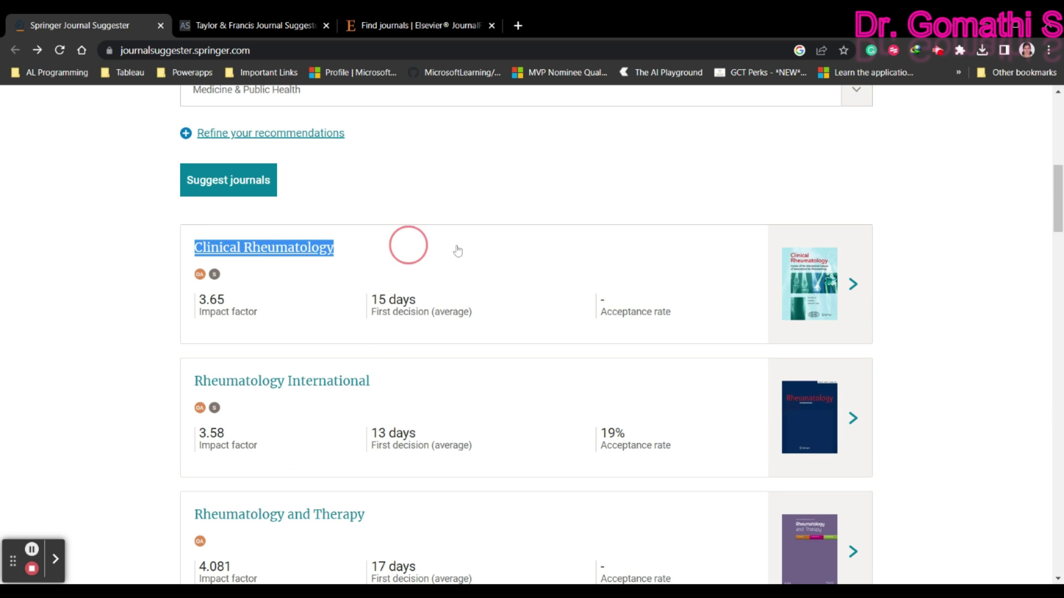
scroll(559, 289, "down", 1)
left_click_drag(315, 239, 423, 238)
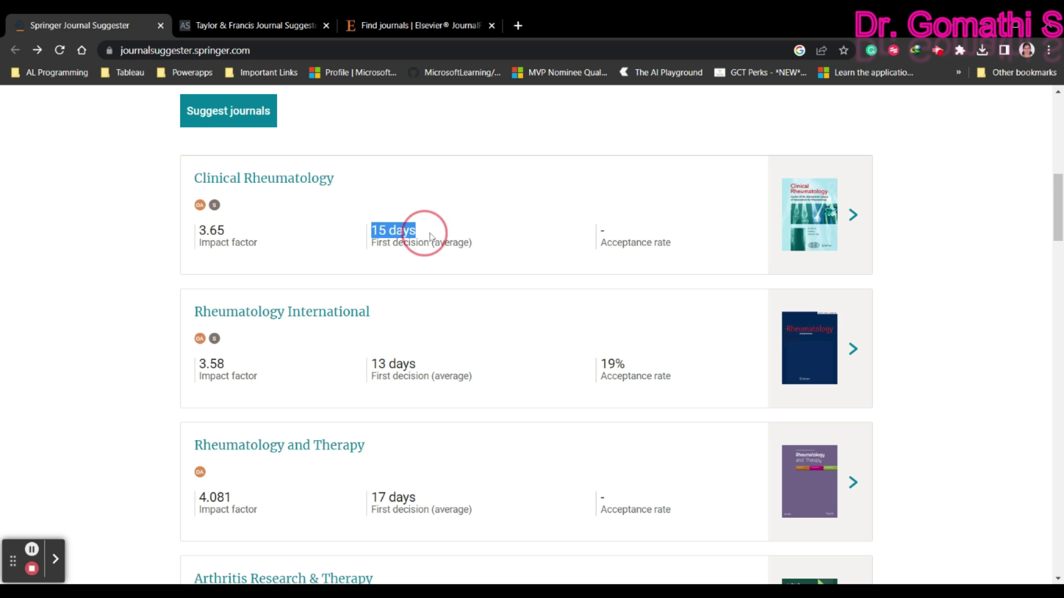
scroll(554, 266, "down", 1)
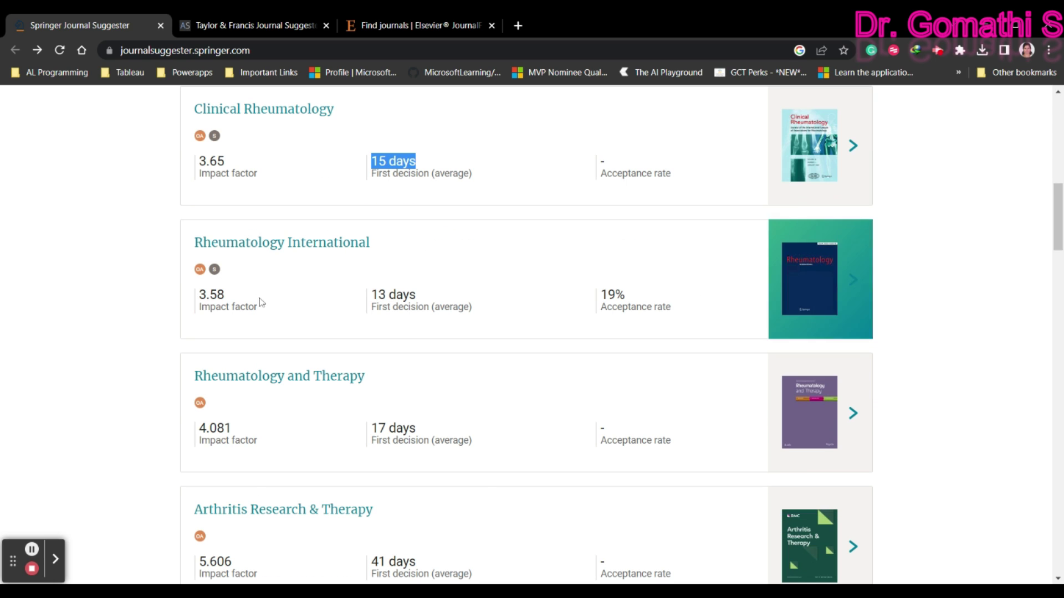
left_click_drag(579, 299, 658, 291)
scroll(715, 388, "down", 3)
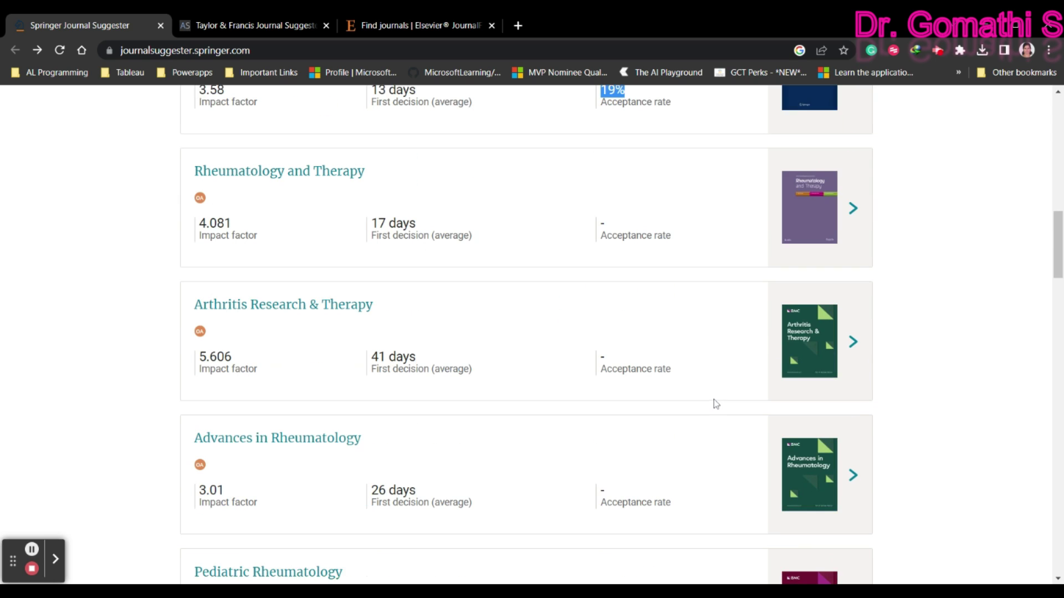
scroll(696, 421, "down", 12)
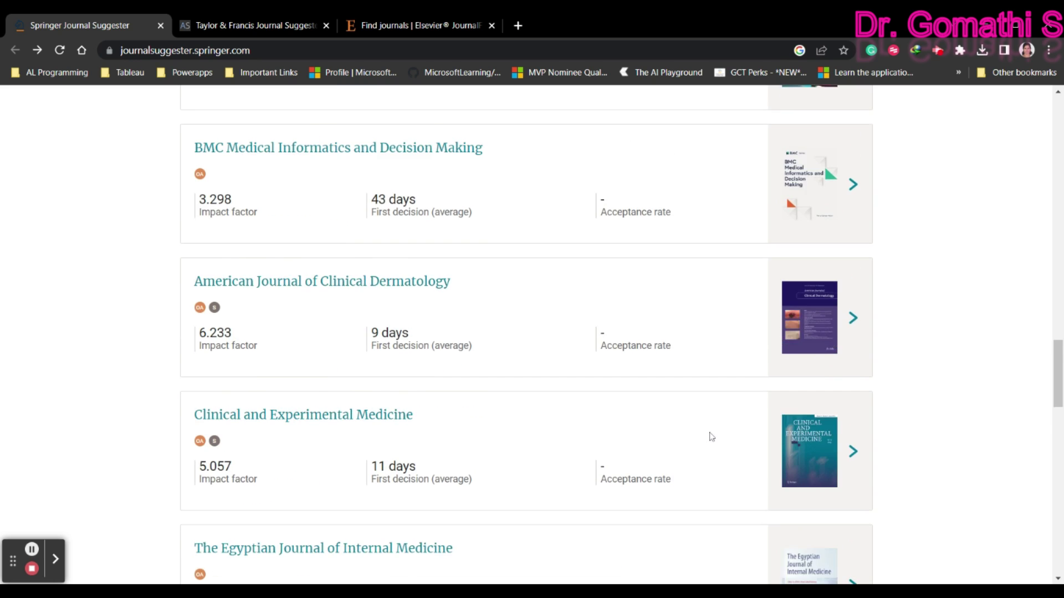
scroll(712, 433, "down", 4)
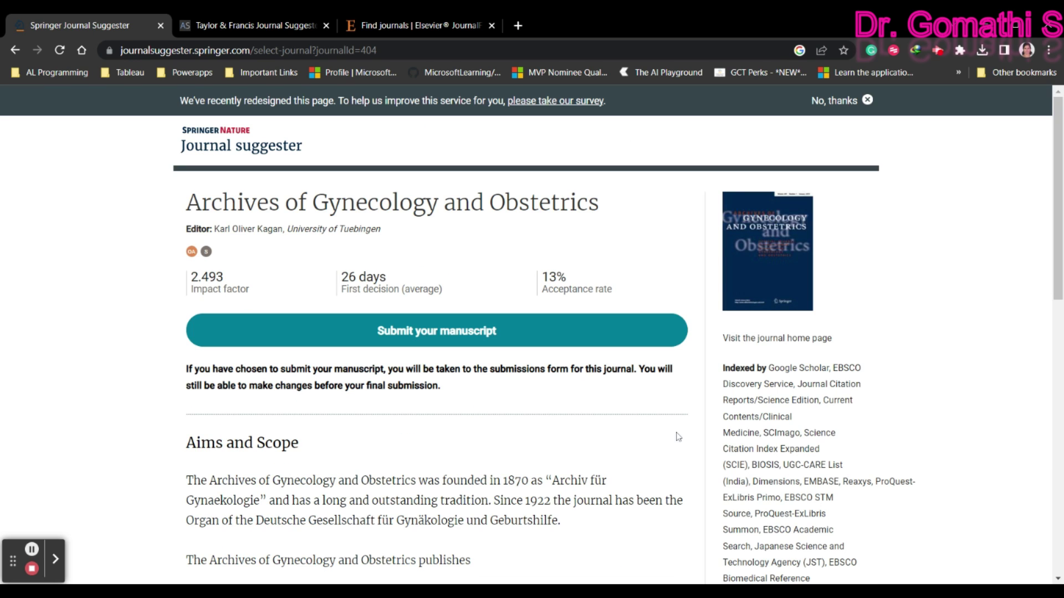
Step: Highlight the Archives of Gynecology and Obstetrics publication charge, then return to the manuscript form
scroll(678, 437, "down", 2)
left_click_drag(885, 444, 857, 500)
scroll(707, 379, "down", 5)
left_click(741, 430)
left_click(858, 500)
scroll(766, 530, "up", 8)
left_click(15, 50)
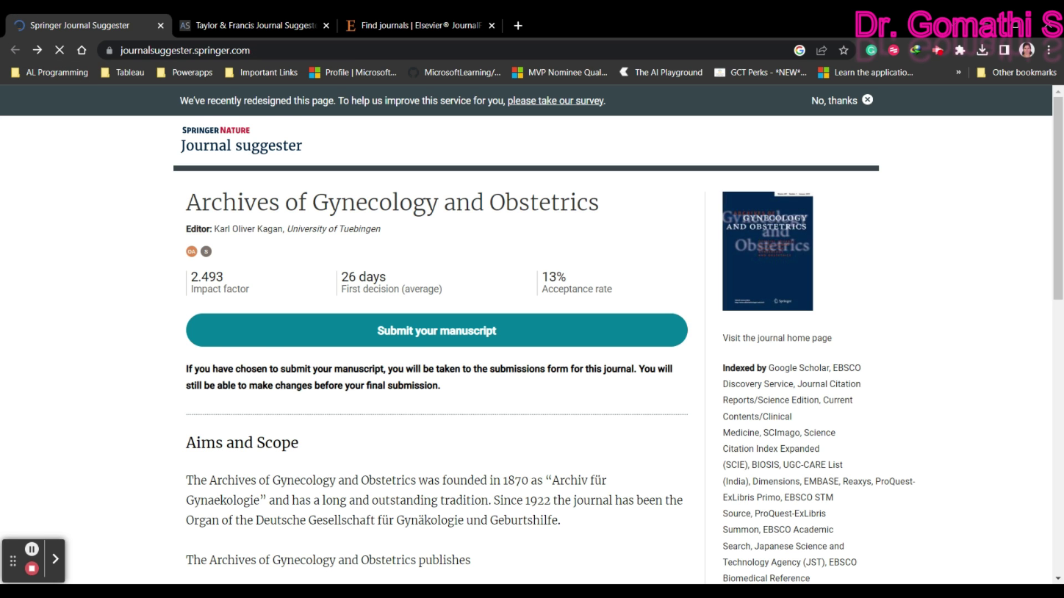
scroll(692, 459, "up", 10)
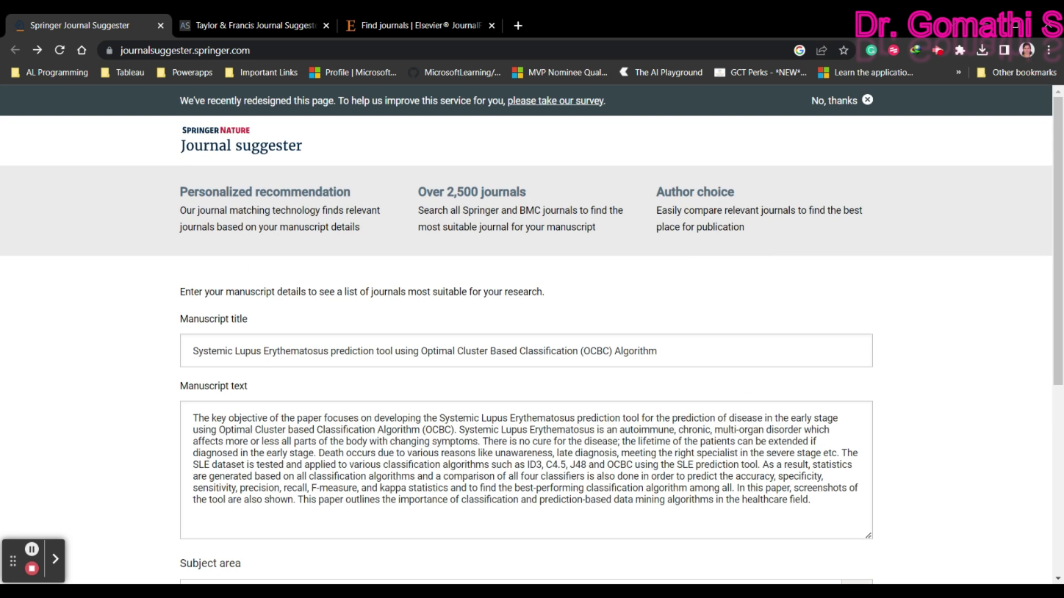
Step: In the Taylor & Francis Journal Suggester tab, paste the SLE abstract into the abstract box
left_click(210, 20)
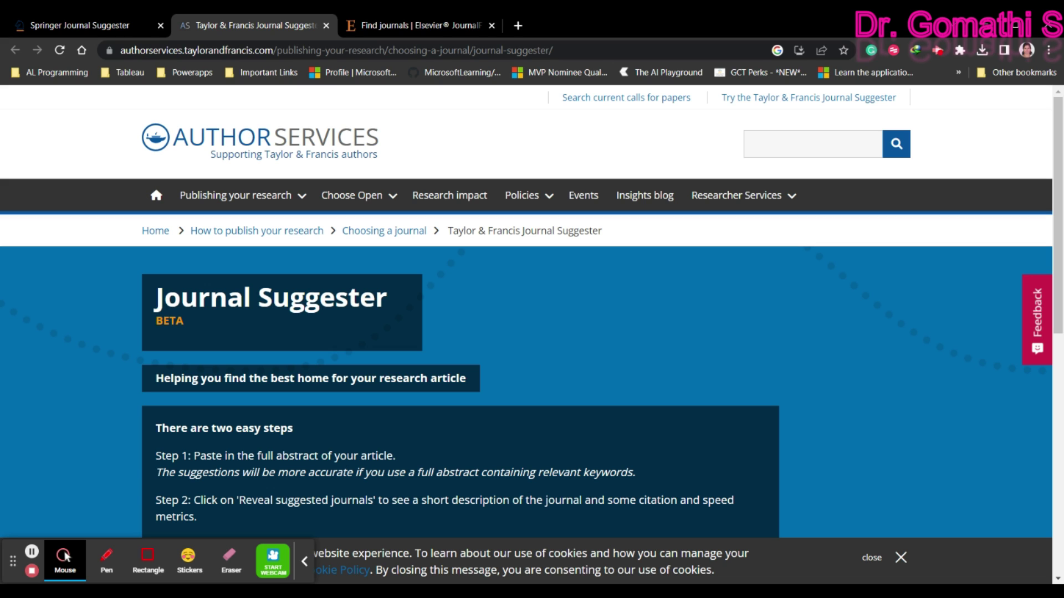
scroll(526, 333, "down", 7)
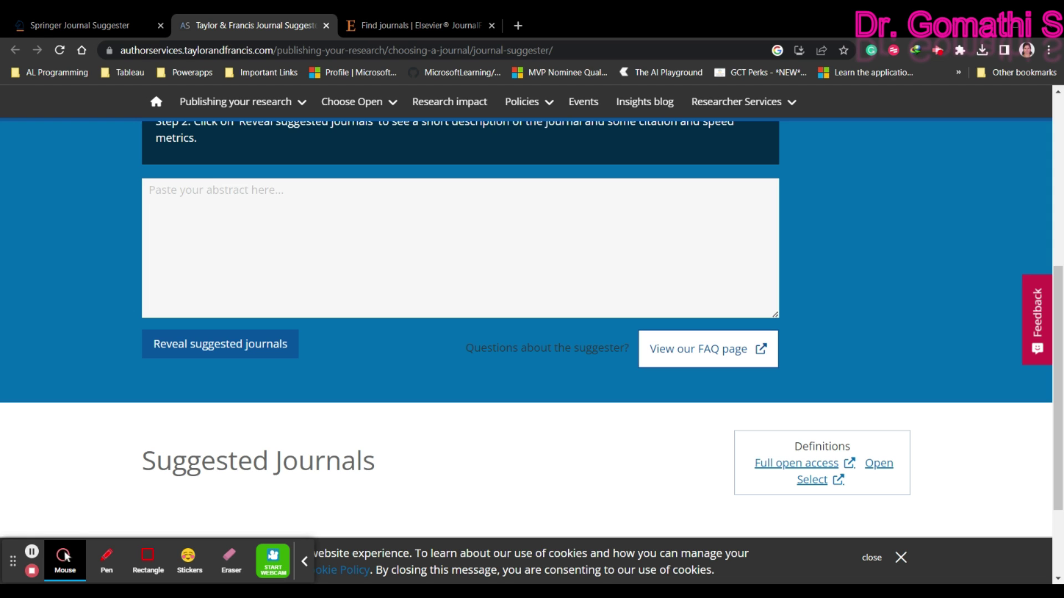
left_click(160, 222)
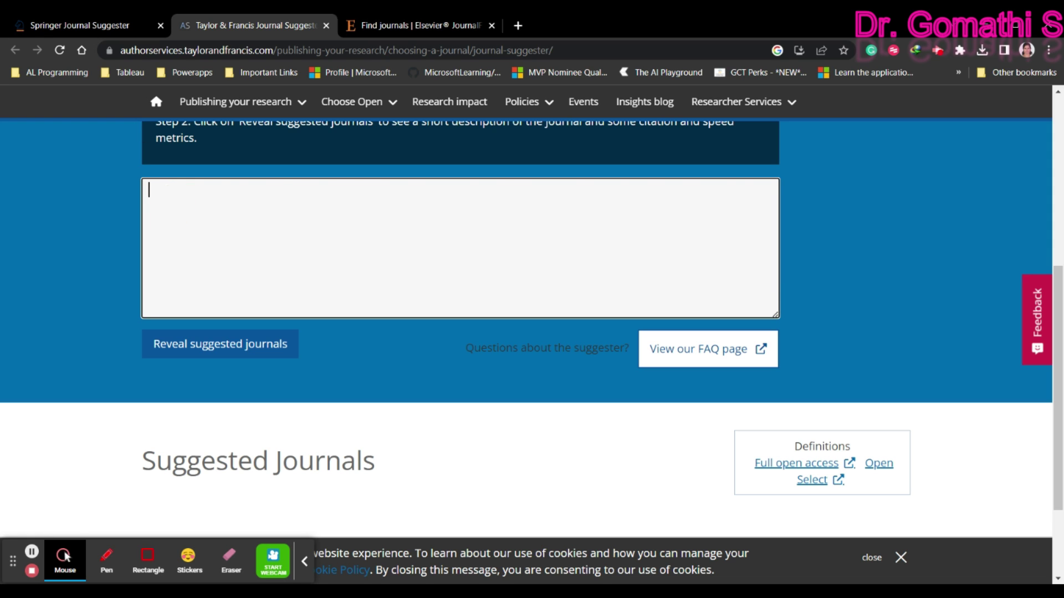
key("ctrl+v")
scroll(443, 250, "up", 3)
scroll(443, 249, "down", 1)
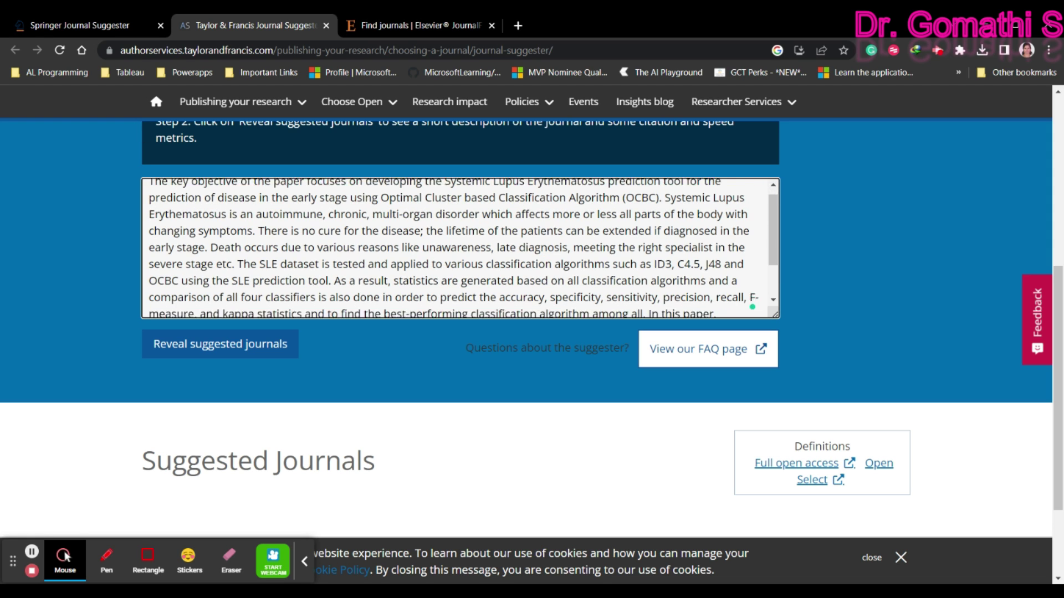
scroll(443, 249, "up", 1)
scroll(491, 466, "up", 6)
scroll(491, 428, "down", 5)
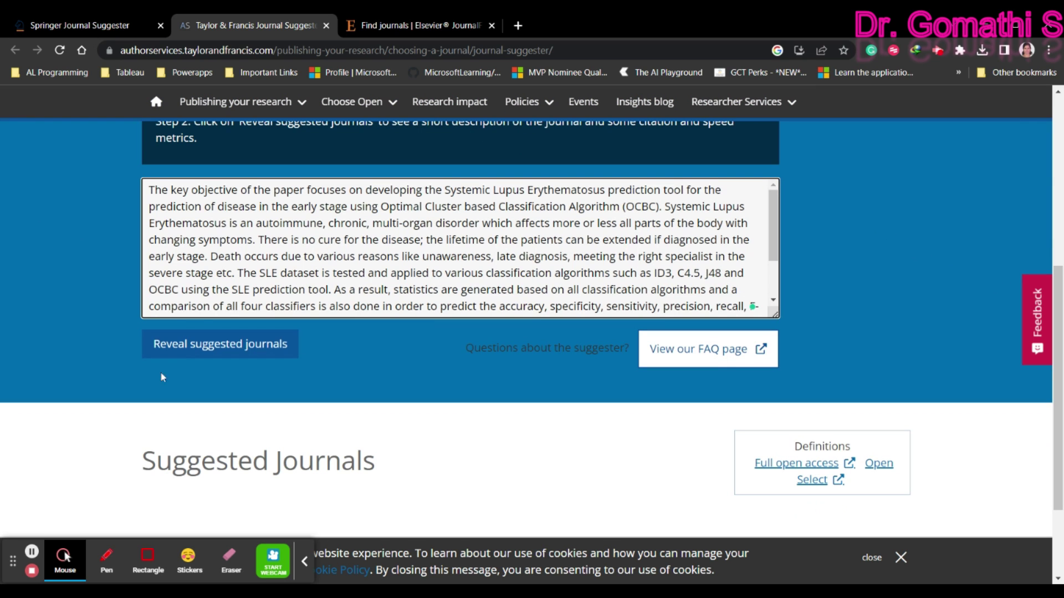
Step: Reveal the suggested journals and scroll through the results
left_click(190, 346)
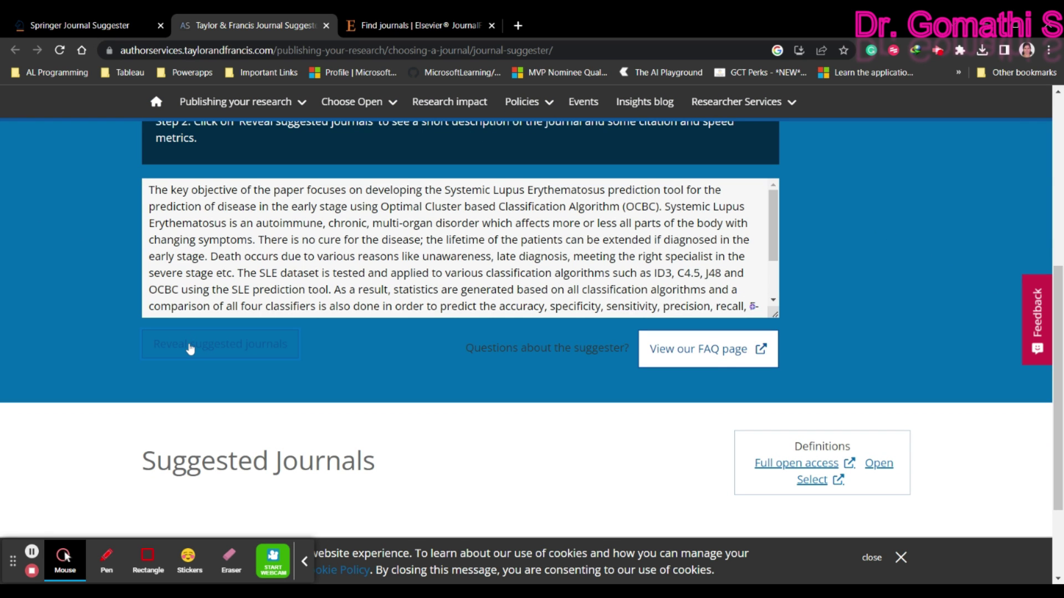
scroll(190, 348, "down", 2)
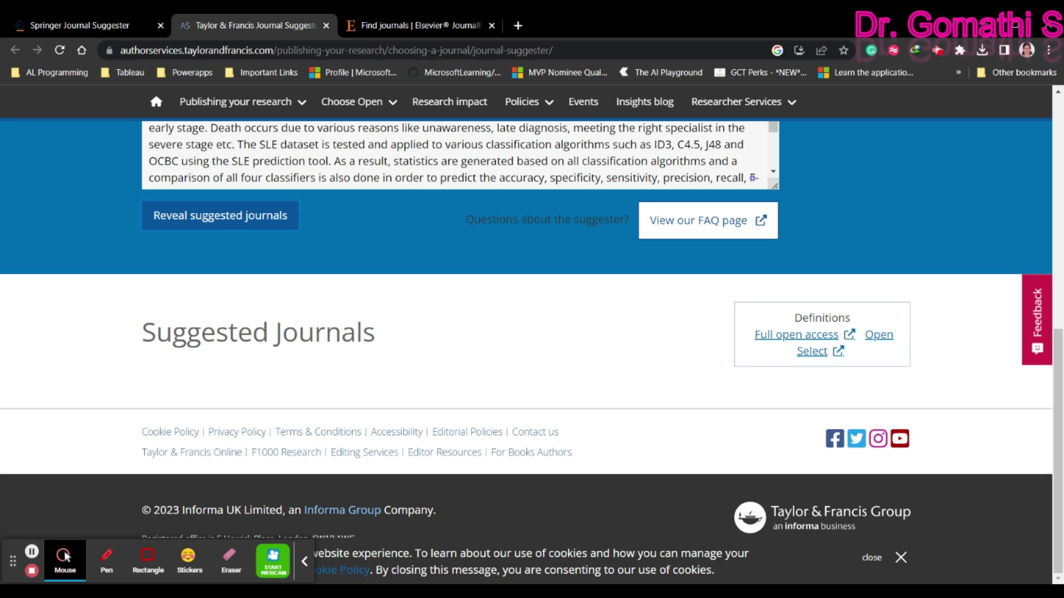
scroll(517, 320, "down", 5)
scroll(517, 320, "up", 2)
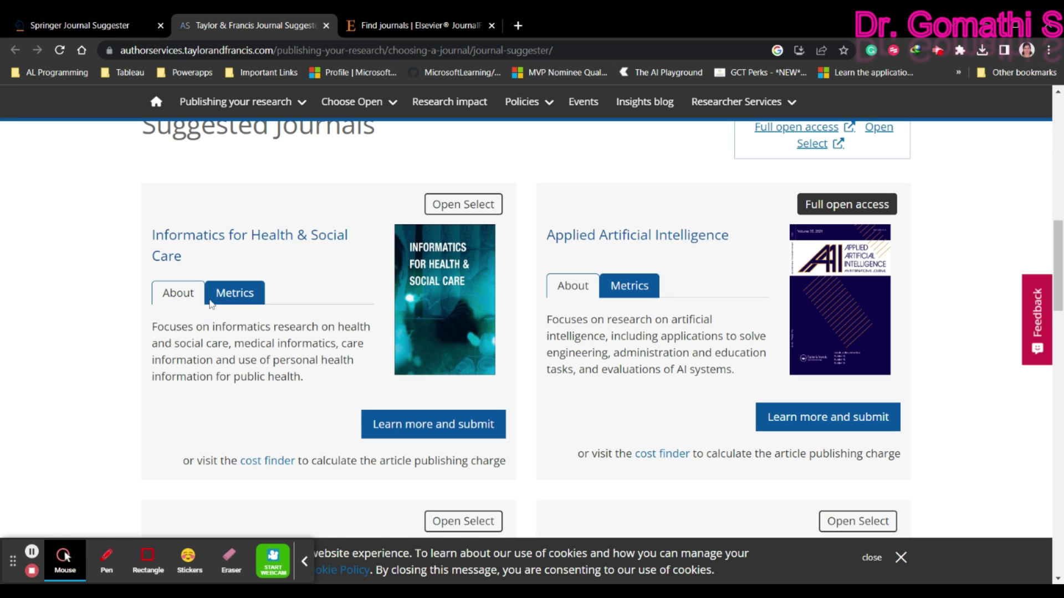
Step: Show Informatics for Health & Social Care metrics, highlighting its 3.082 impact factor and acceptance figures
left_click(224, 293)
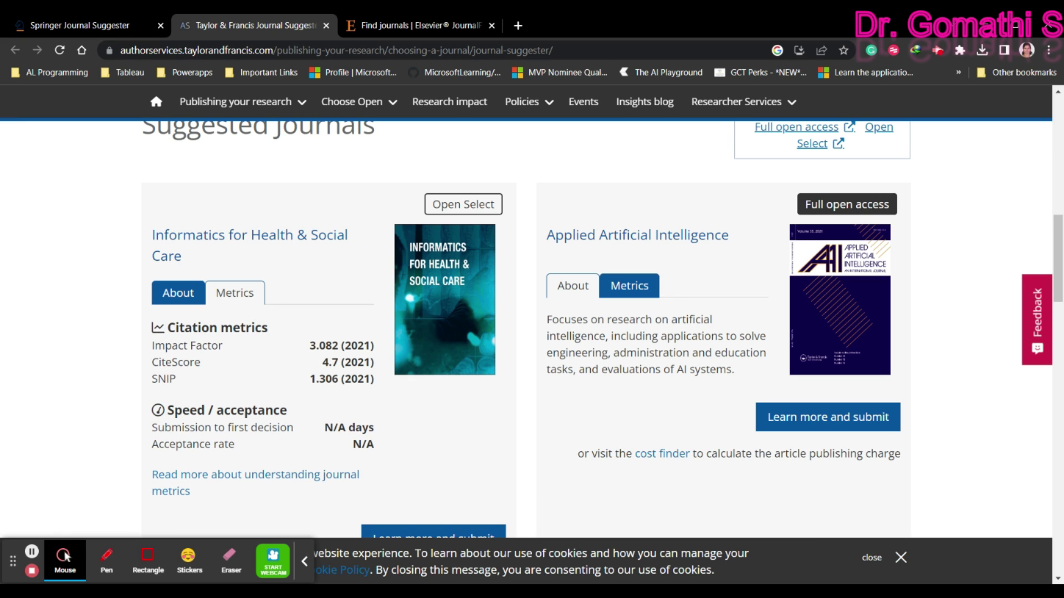
double_click(327, 345)
left_click(302, 382)
left_click_drag(287, 426, 190, 491)
Step: Show Applied Artificial Intelligence metrics and highlight its speed and acceptance values
left_click(620, 285)
scroll(725, 398, "down", 1)
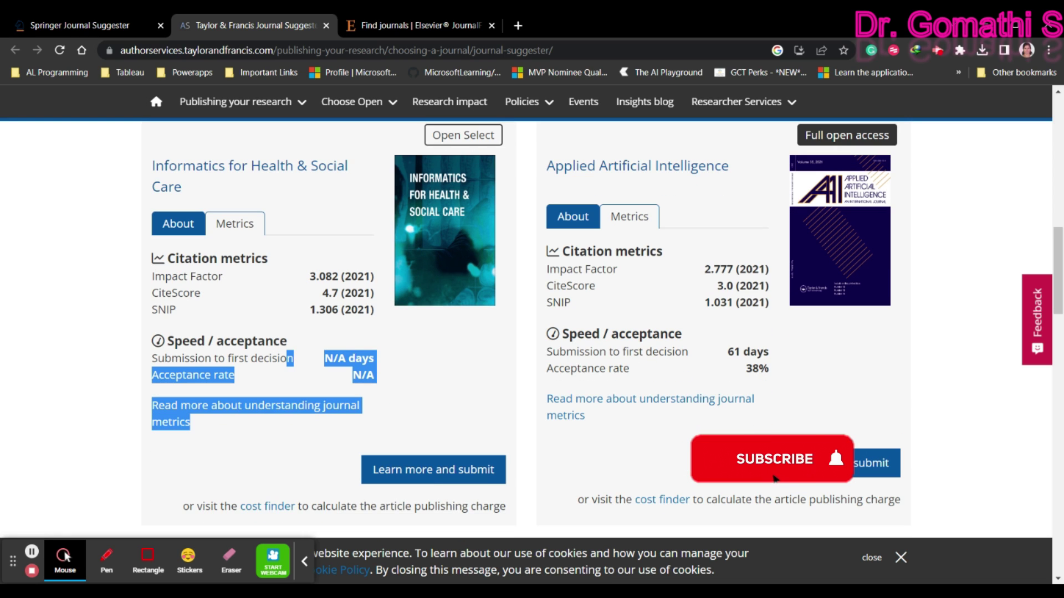
left_click(320, 370)
left_click_drag(320, 370, 415, 373)
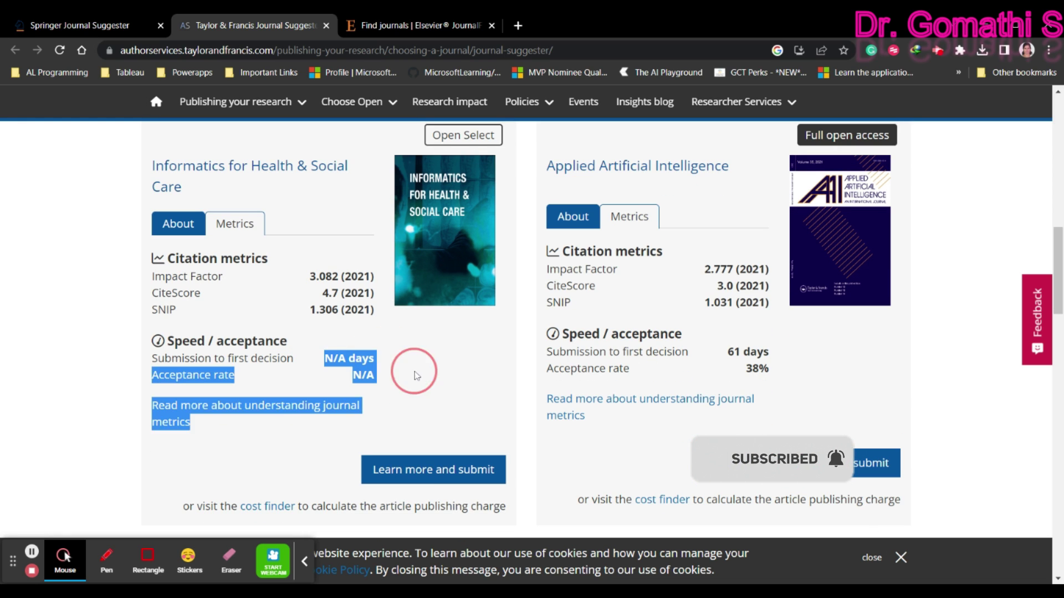
left_click(598, 280)
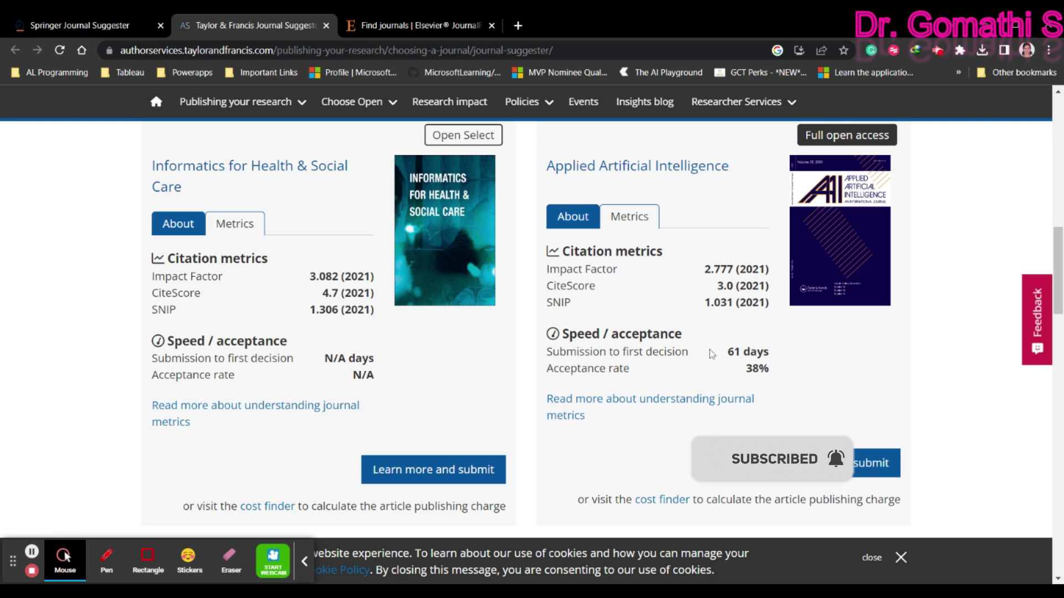
left_click_drag(696, 348, 772, 350)
scroll(176, 360, "down", 5)
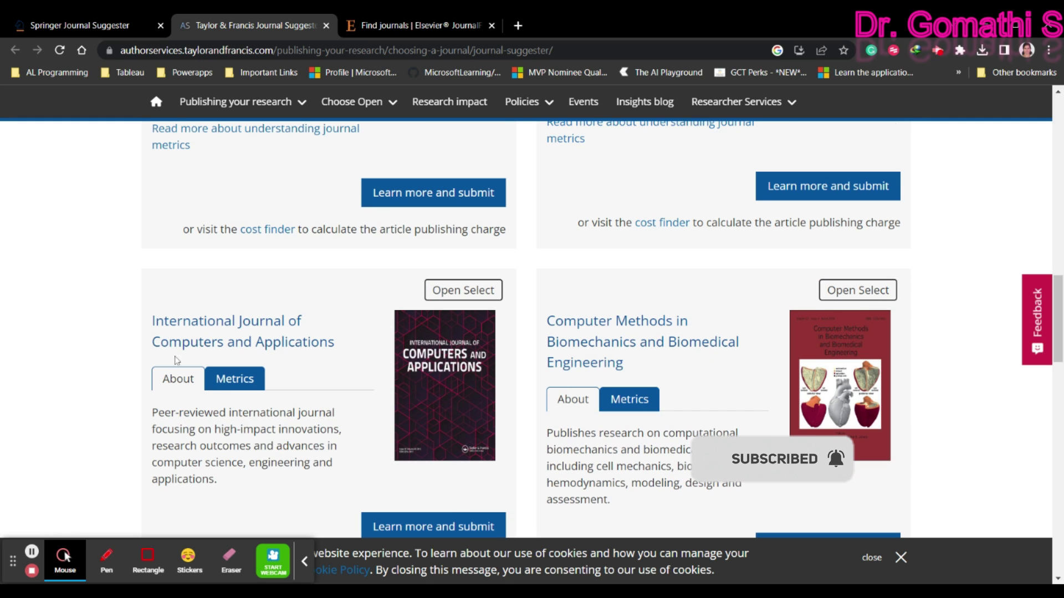
Step: Show International Journal of Computers and Applications metrics and circle its 4% acceptance rate in red
left_click(244, 379)
scroll(244, 388, "down", 2)
left_click(119, 554)
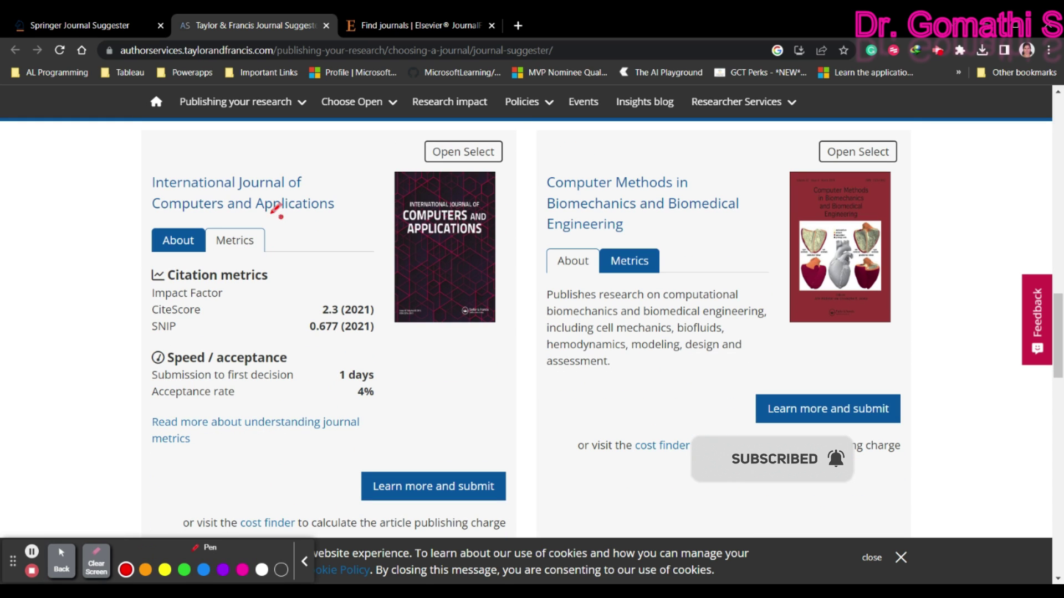
left_click_drag(273, 214, 282, 220)
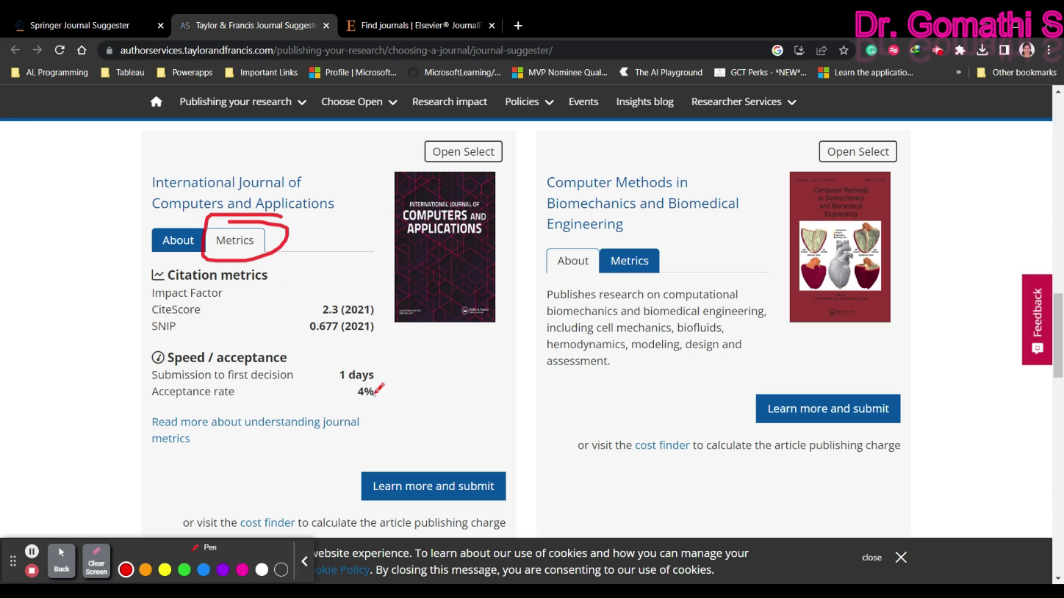
mouse_move(377, 409)
left_mouse_down()
mouse_move(407, 370)
mouse_move(136, 319)
mouse_move(206, 420)
left_mouse_up()
left_click_drag(339, 415, 408, 410)
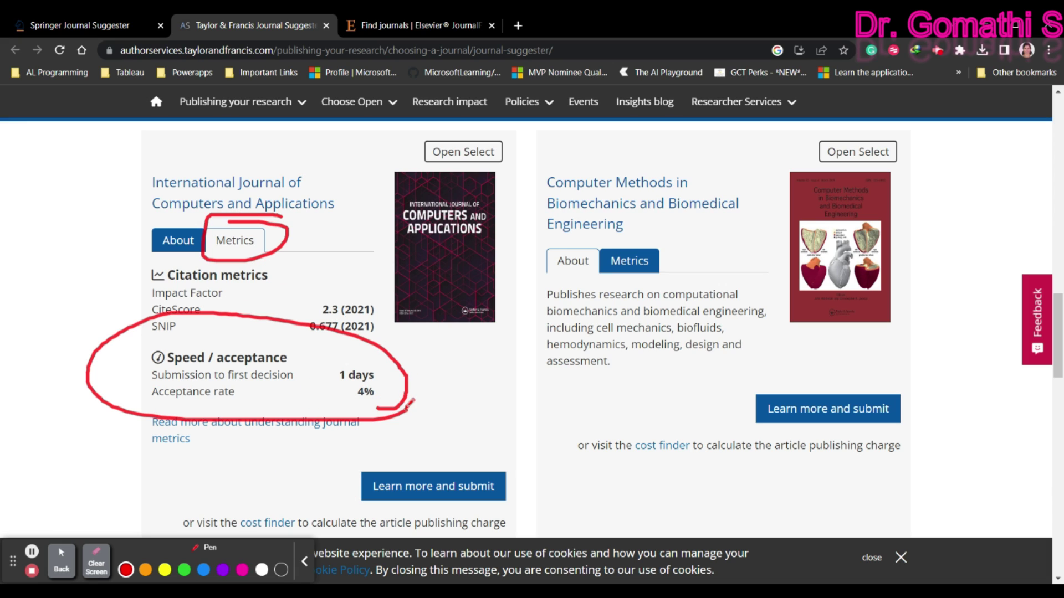
left_click_drag(374, 373, 383, 379)
mouse_move(434, 346)
left_mouse_down()
mouse_move(382, 379)
mouse_move(387, 397)
mouse_move(423, 407)
mouse_move(460, 381)
left_mouse_up()
left_click_drag(446, 362, 434, 410)
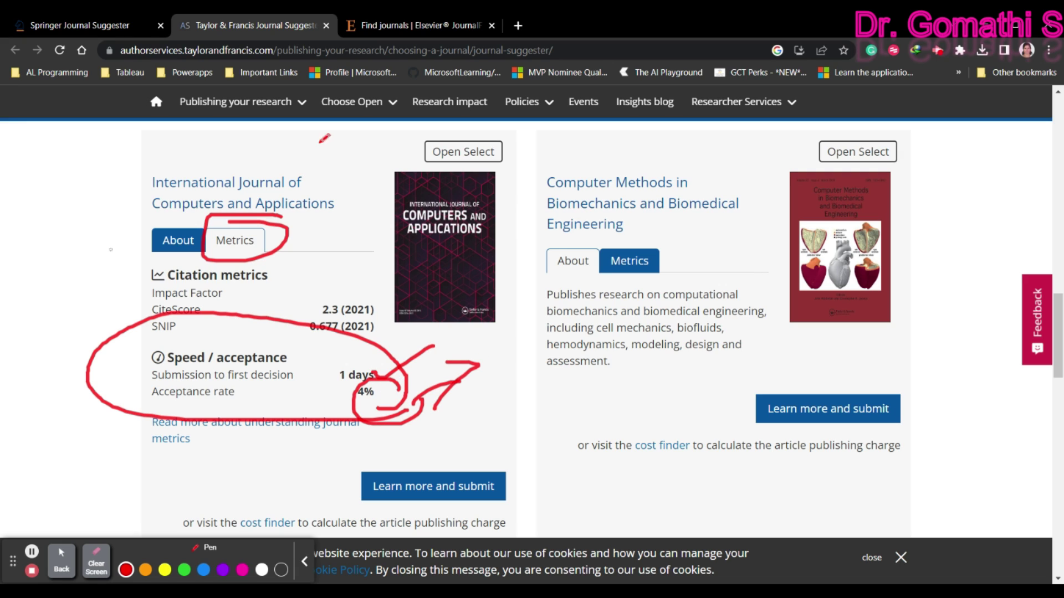
Step: Erase the pen annotations and open the International Journal of Computers and Applications page
left_click(72, 569)
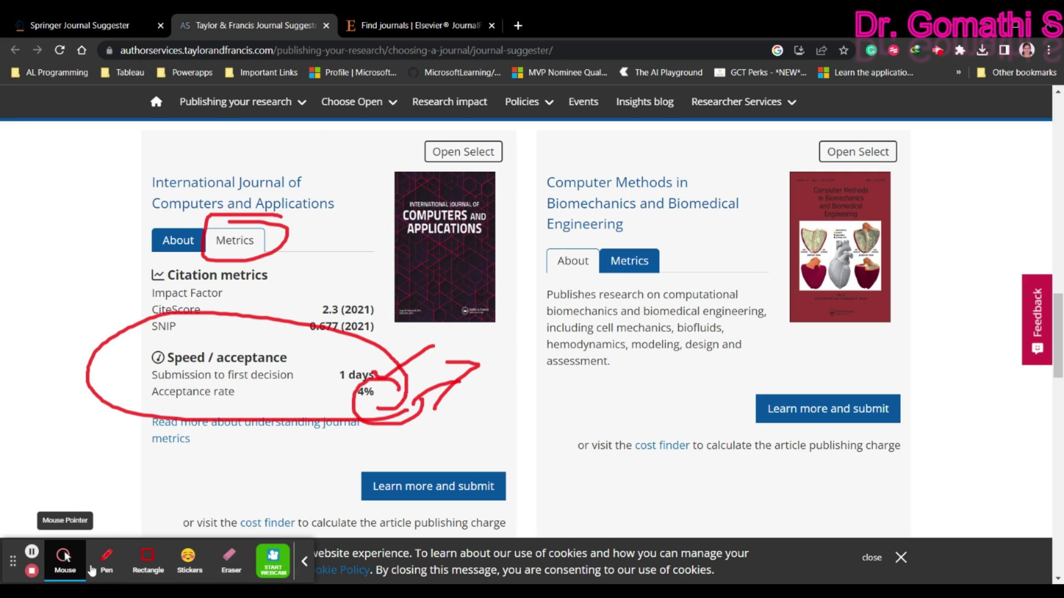
left_click(64, 557)
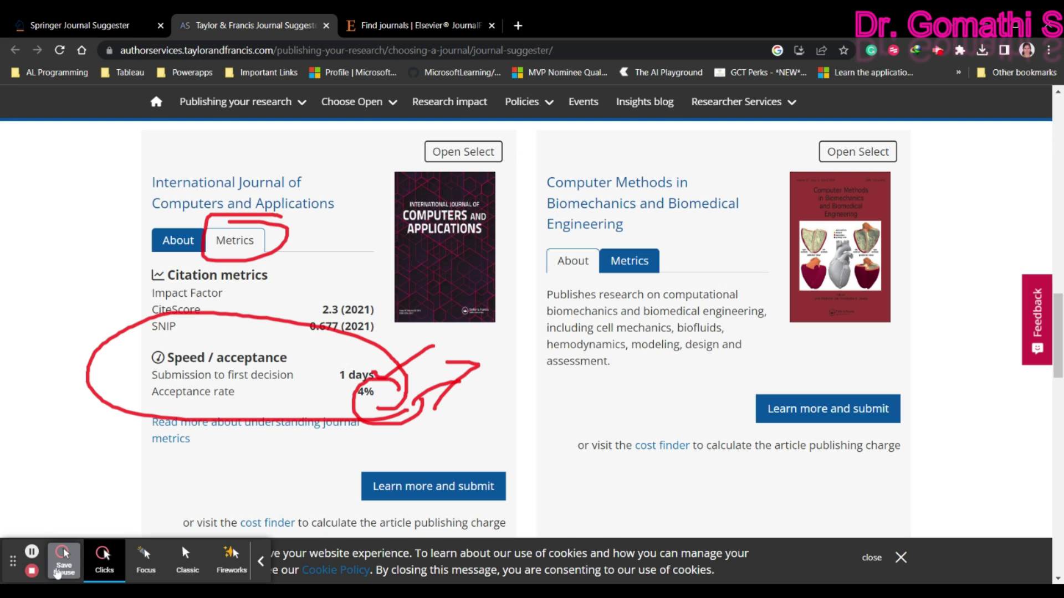
left_click(62, 562)
left_click(113, 566)
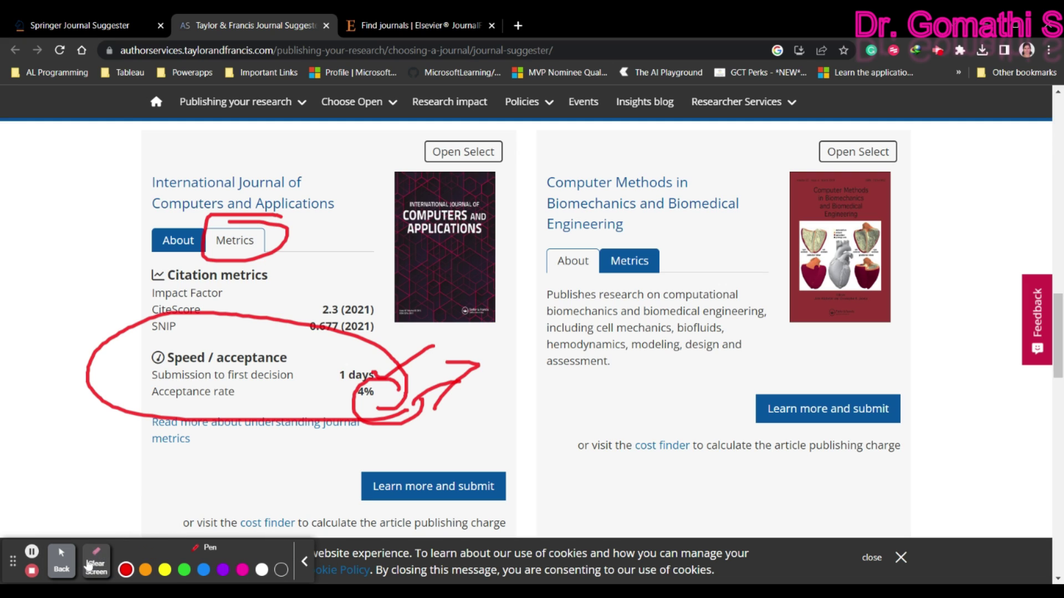
left_click(96, 564)
left_click(61, 562)
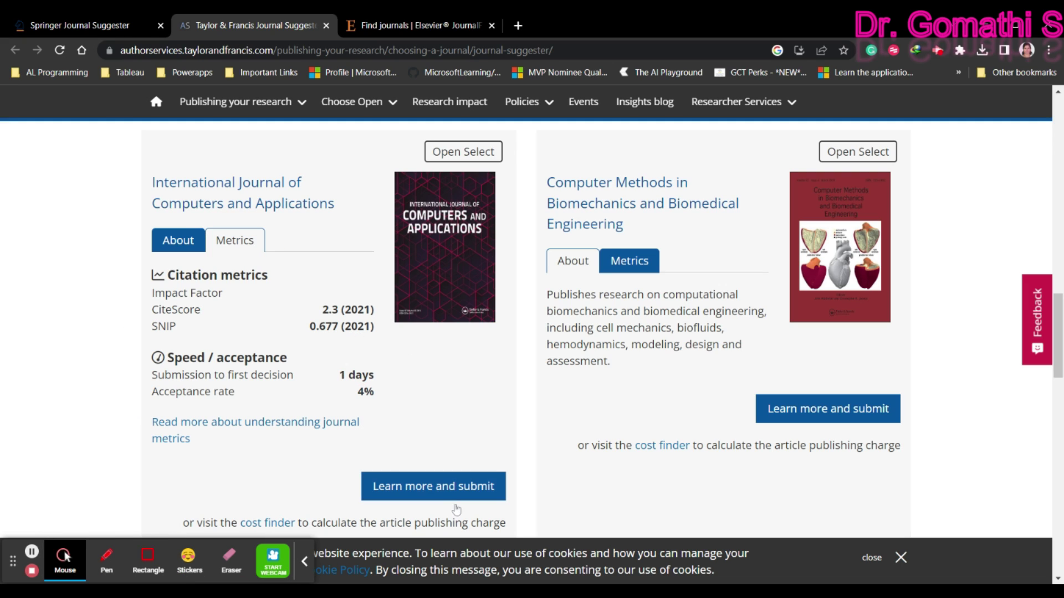
left_click(434, 487)
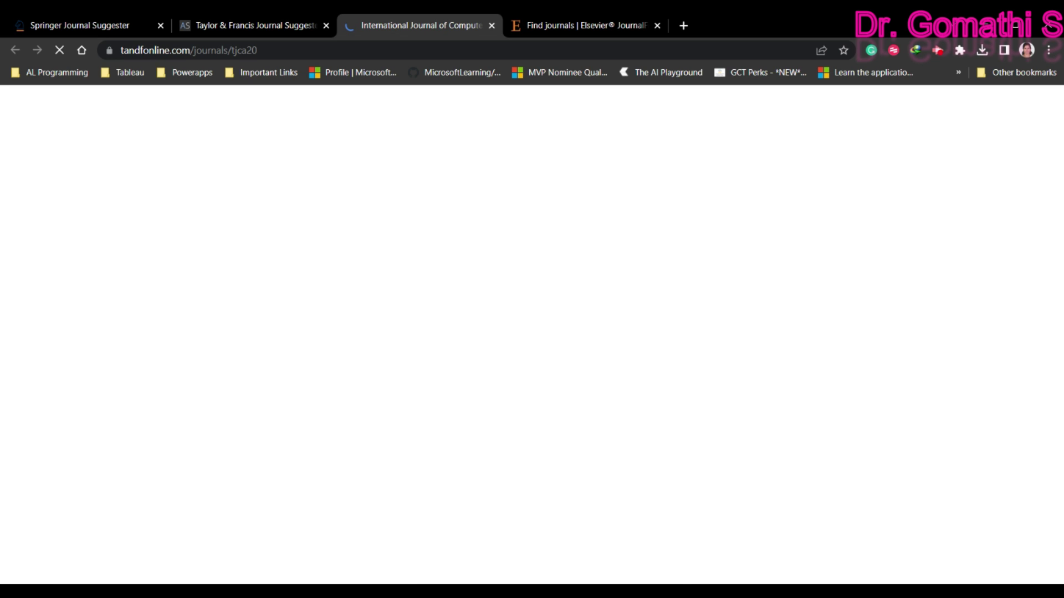
Step: Read the IJCA Aims and scope, then go to its Instructions for authors page
scroll(654, 439, "down", 5)
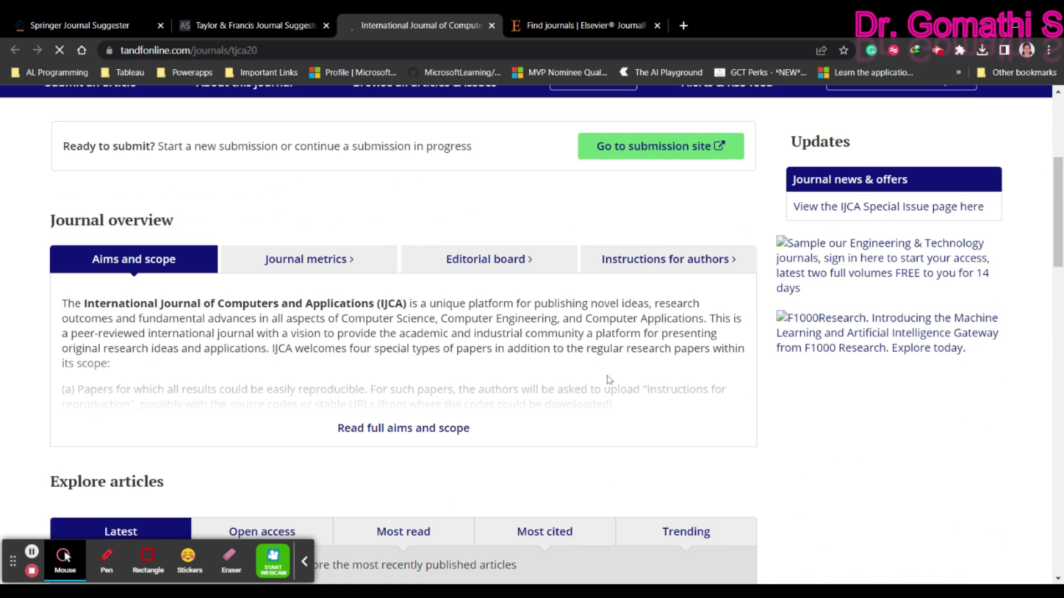
scroll(649, 432, "down", 5)
scroll(663, 432, "up", 4)
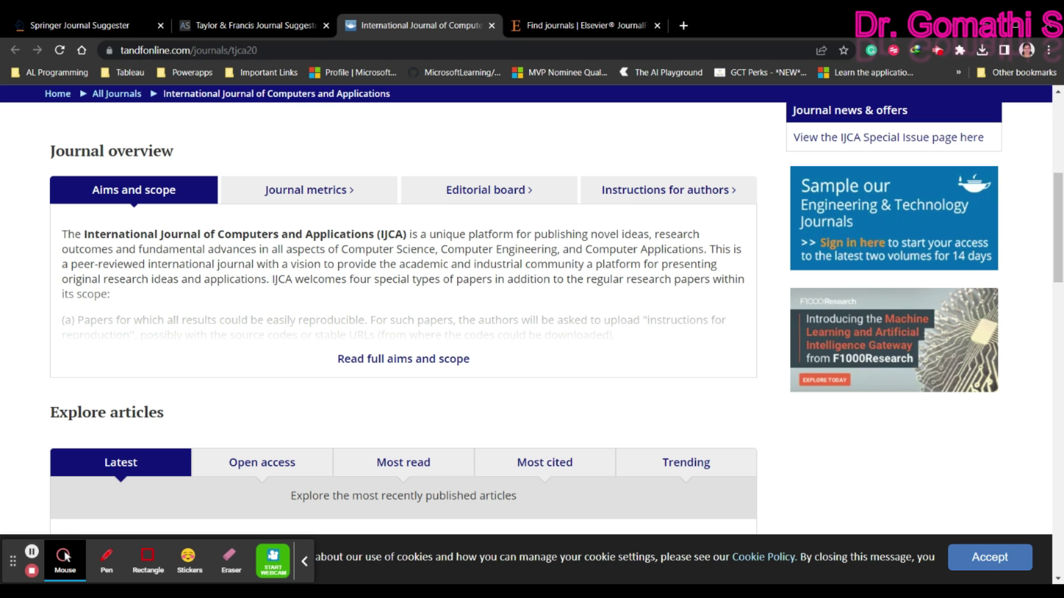
left_click(634, 205)
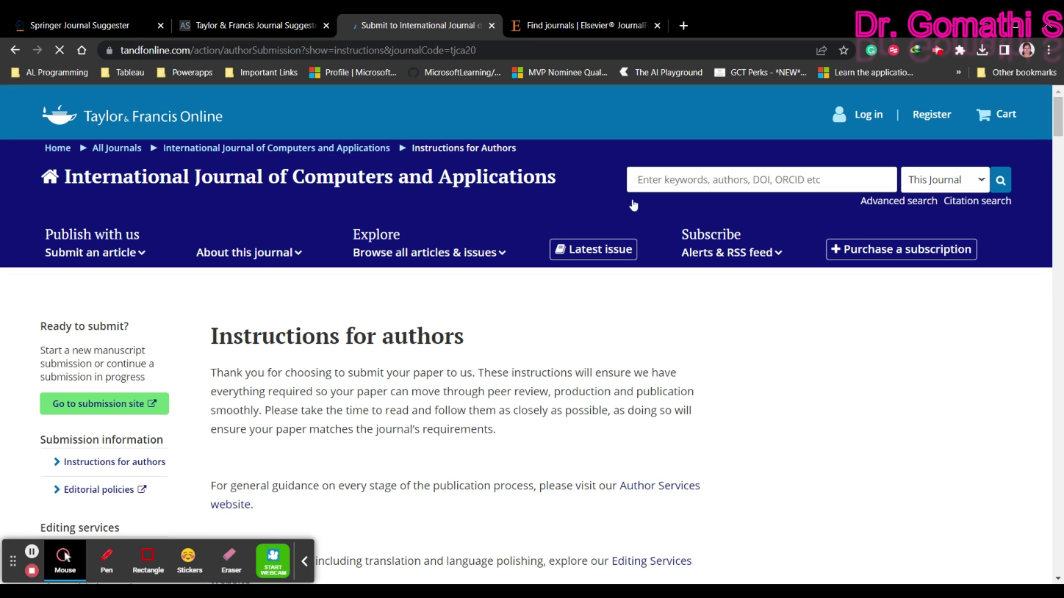
Step: Read through the IJCA Instructions for authors page
scroll(499, 364, "down", 5)
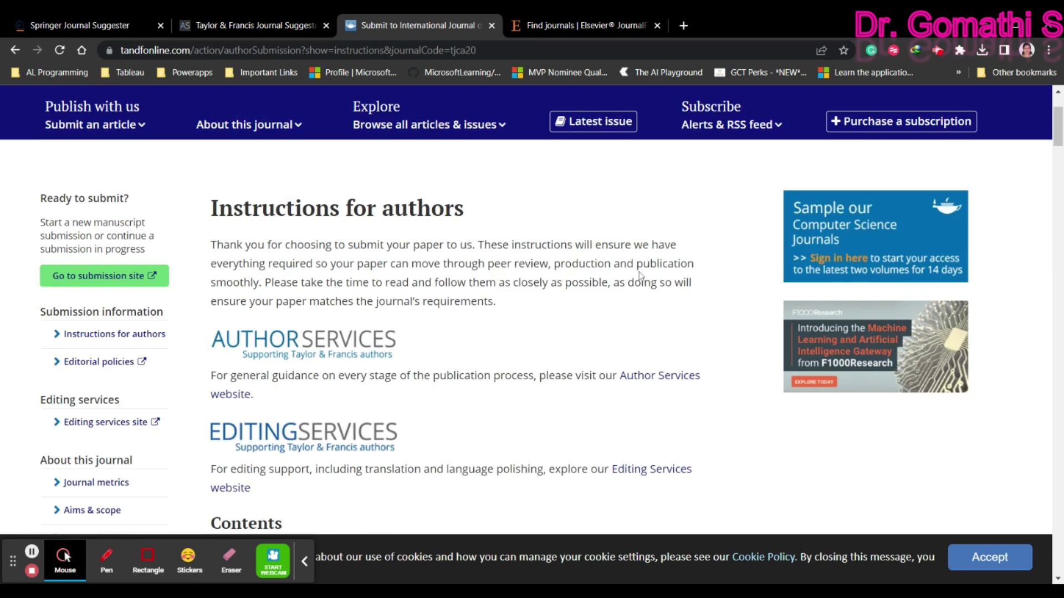
scroll(529, 377, "down", 10)
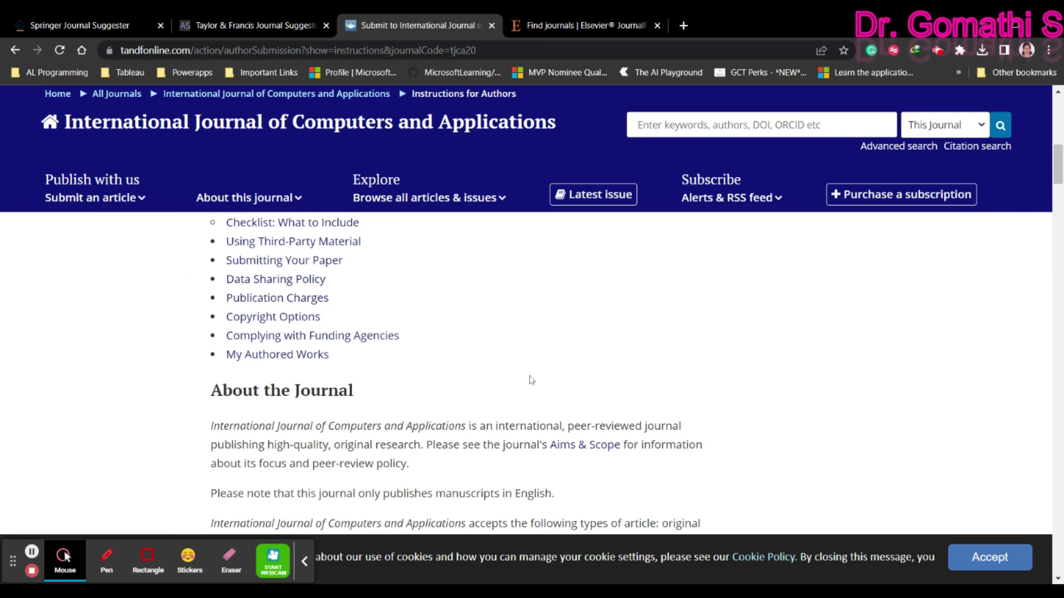
scroll(531, 379, "down", 2)
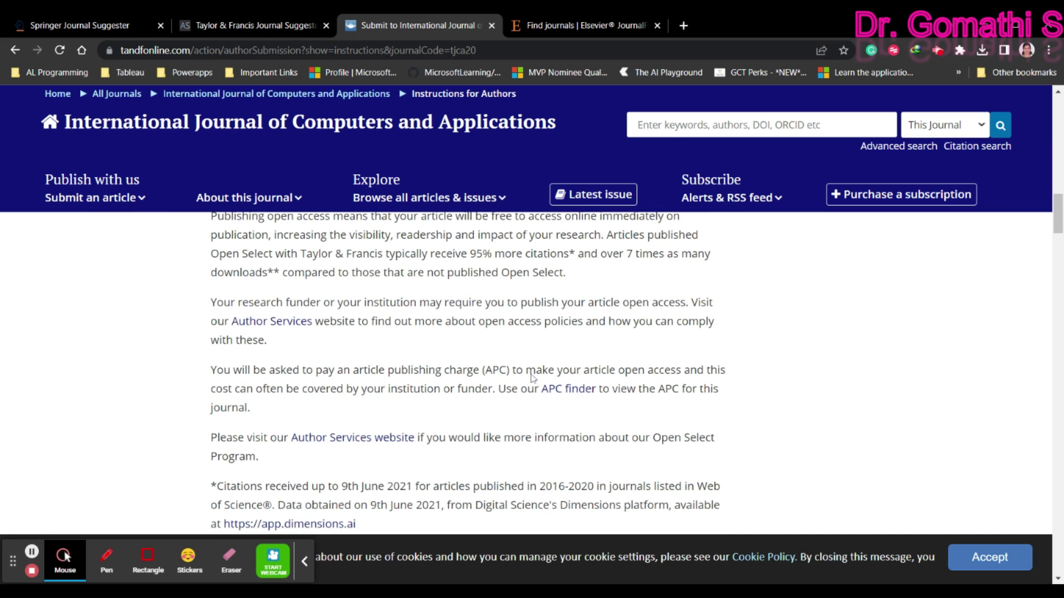
scroll(531, 378, "up", 5)
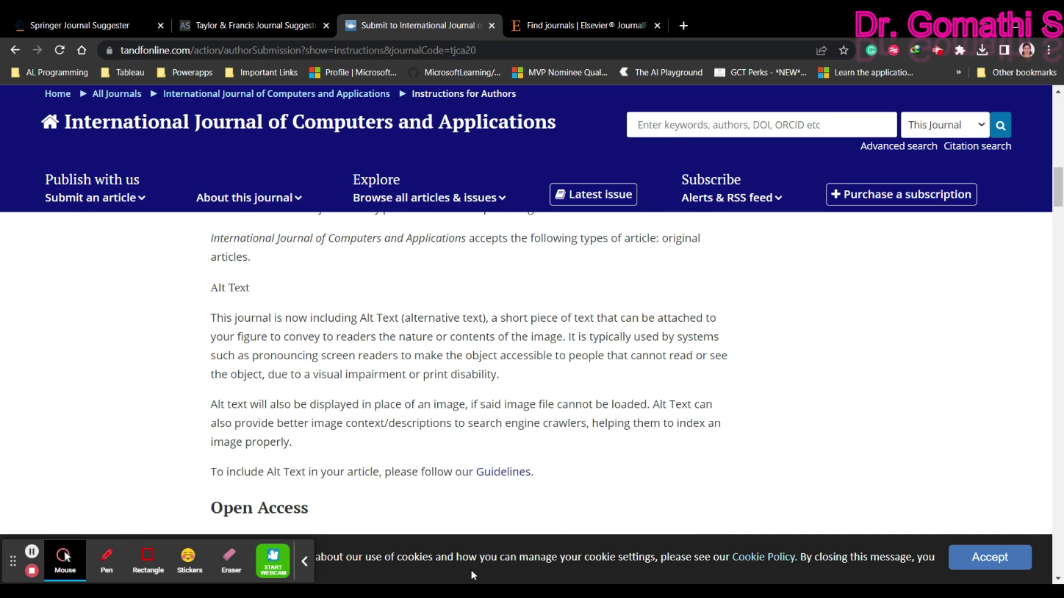
scroll(542, 447, "down", 10)
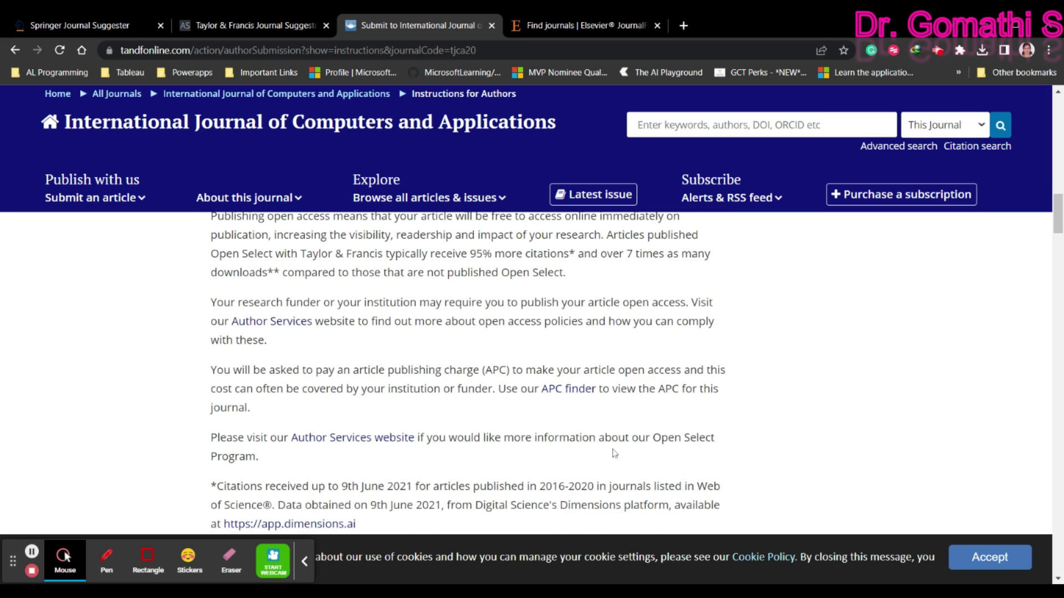
scroll(614, 453, "up", 5)
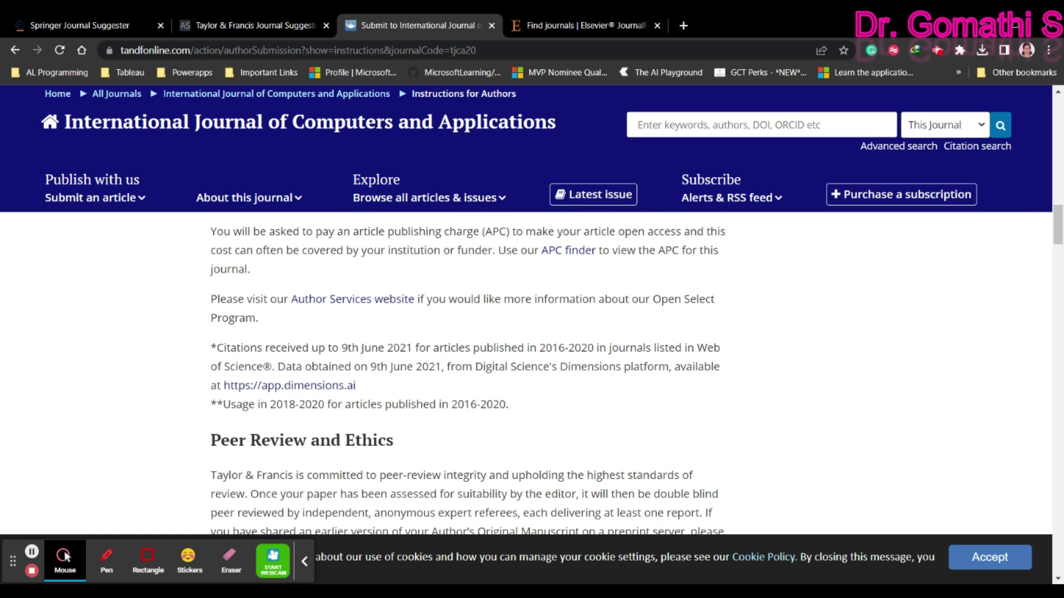
scroll(618, 453, "down", 15)
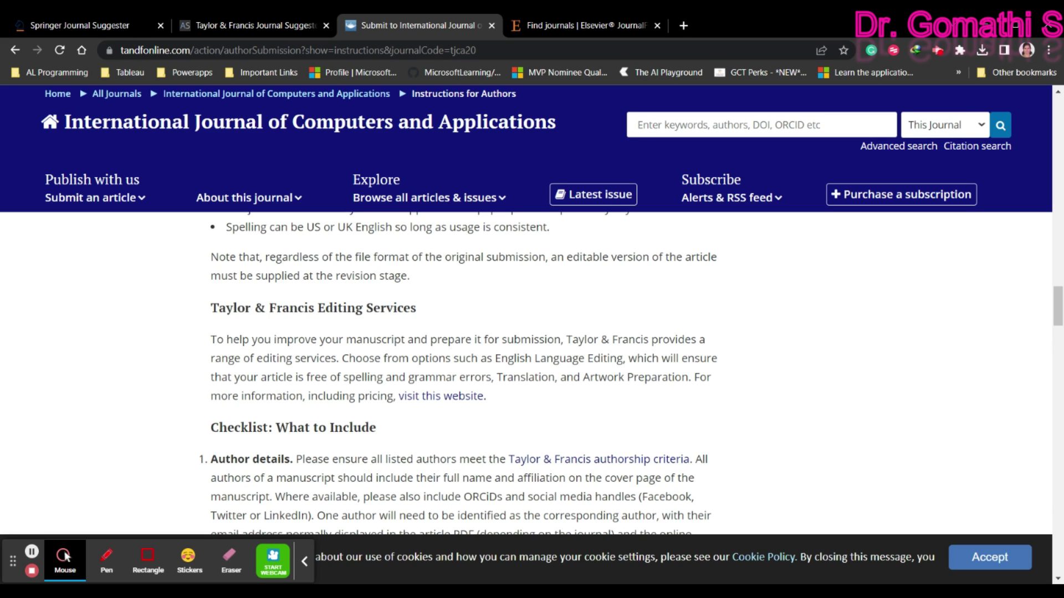
Step: Return to the Taylor & Francis Journal Suggester showing IJCA's CiteScore 2.3 and 4% acceptance rate
left_click(233, 25)
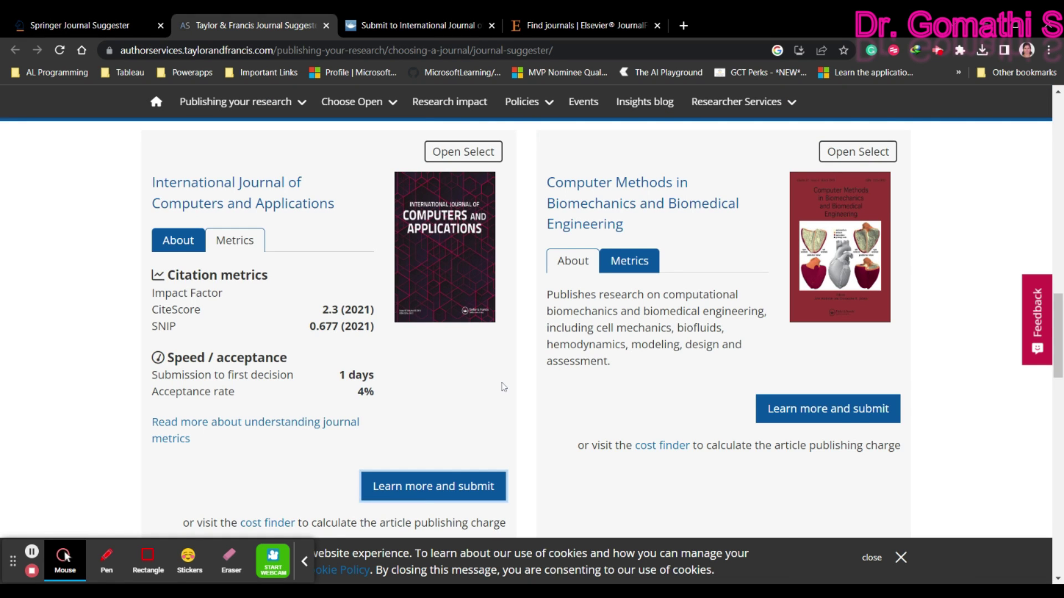
scroll(504, 387, "down", 3)
scroll(527, 373, "up", 3)
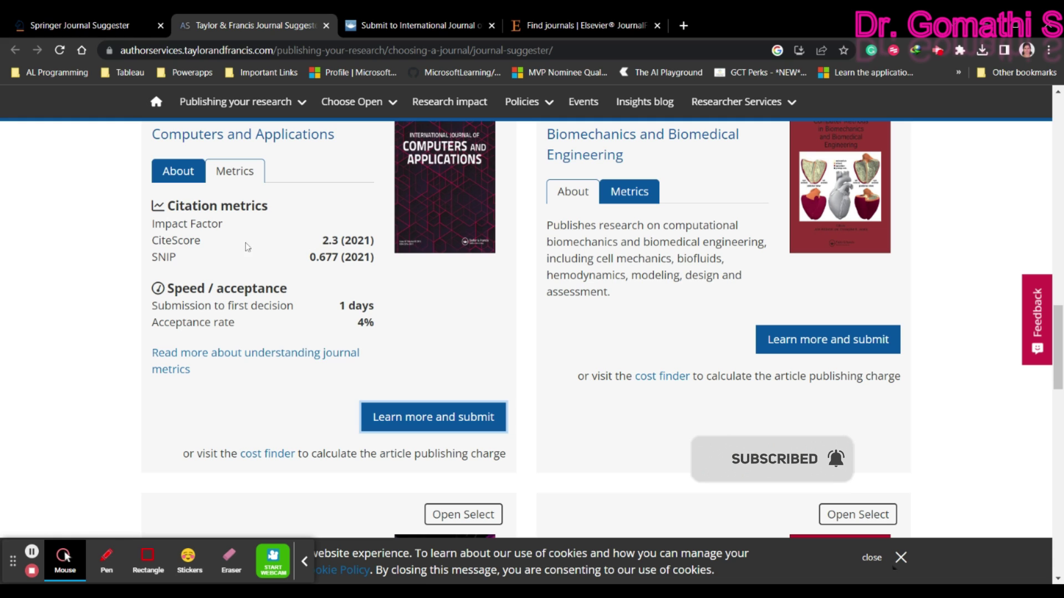
Step: Compare the suggested journals' CiteScore, SNIP, decision time and acceptance rate
left_click_drag(326, 244, 355, 288)
left_click(475, 318)
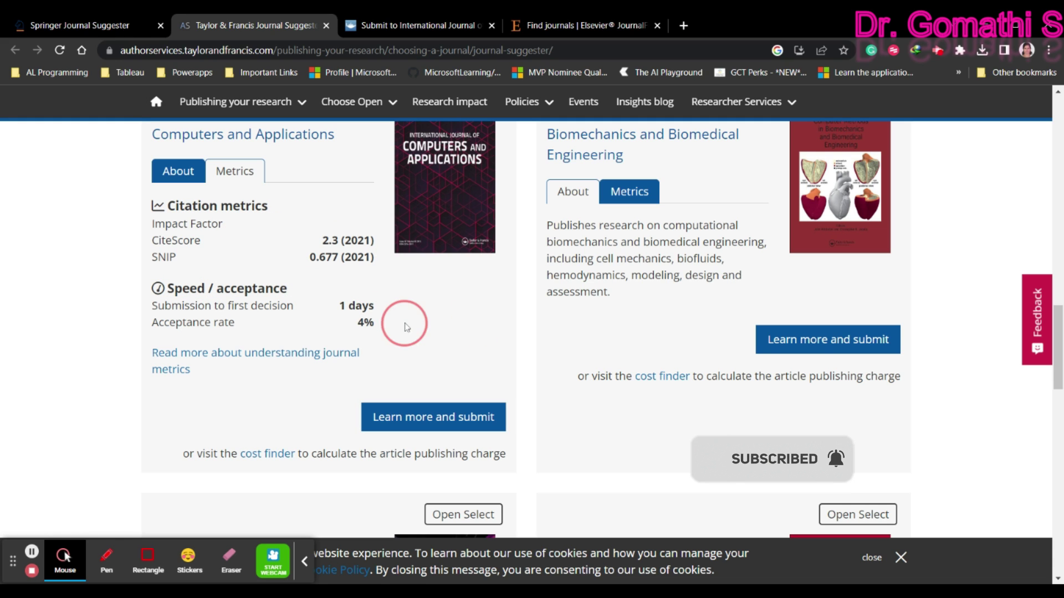
left_click_drag(404, 323, 314, 304)
left_click(423, 314)
scroll(368, 281, "down", 5)
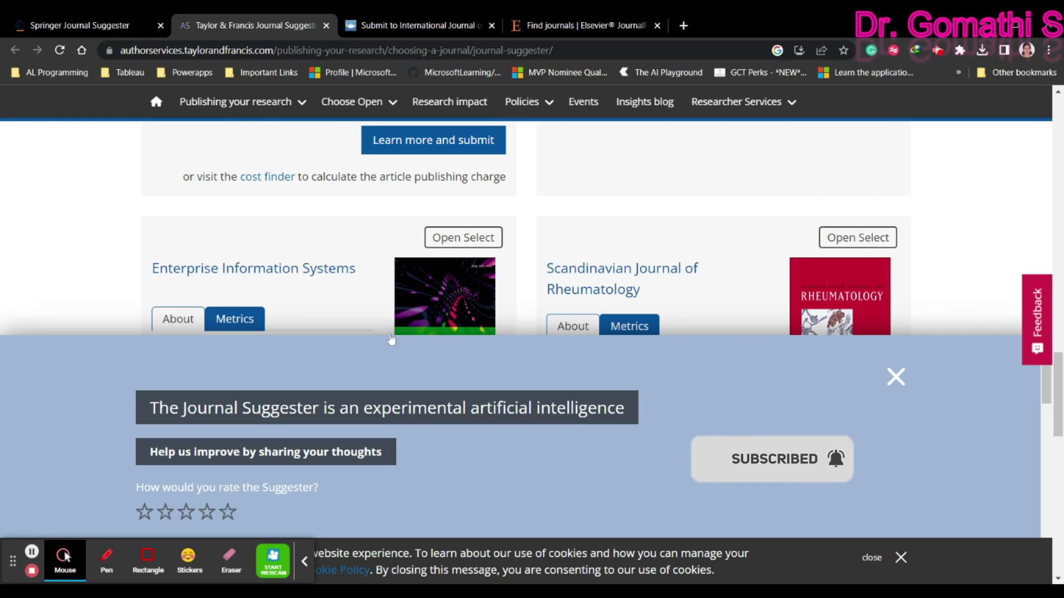
scroll(368, 281, "down", 2)
Step: Dismiss the feedback panel, check Enterprise Information Systems metrics, then move to Elsevier JournalFinder
left_click(896, 378)
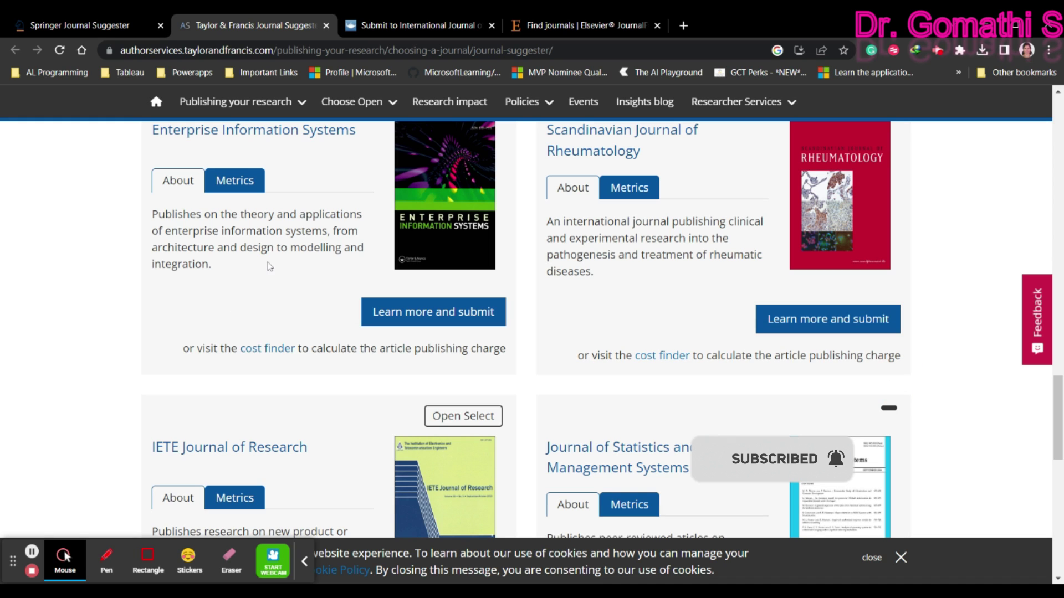
left_click(218, 180)
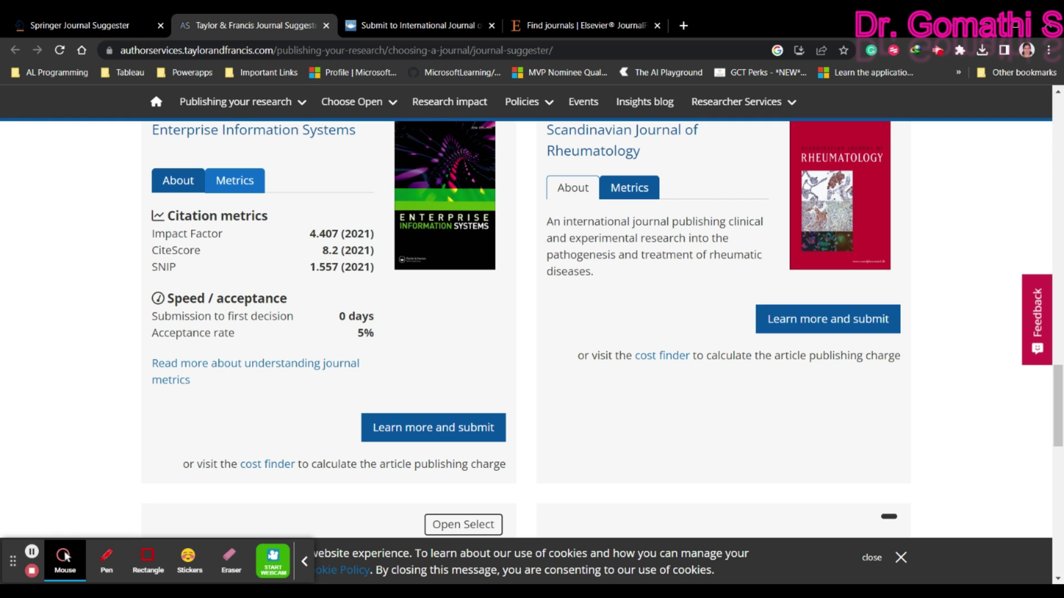
left_click(412, 24)
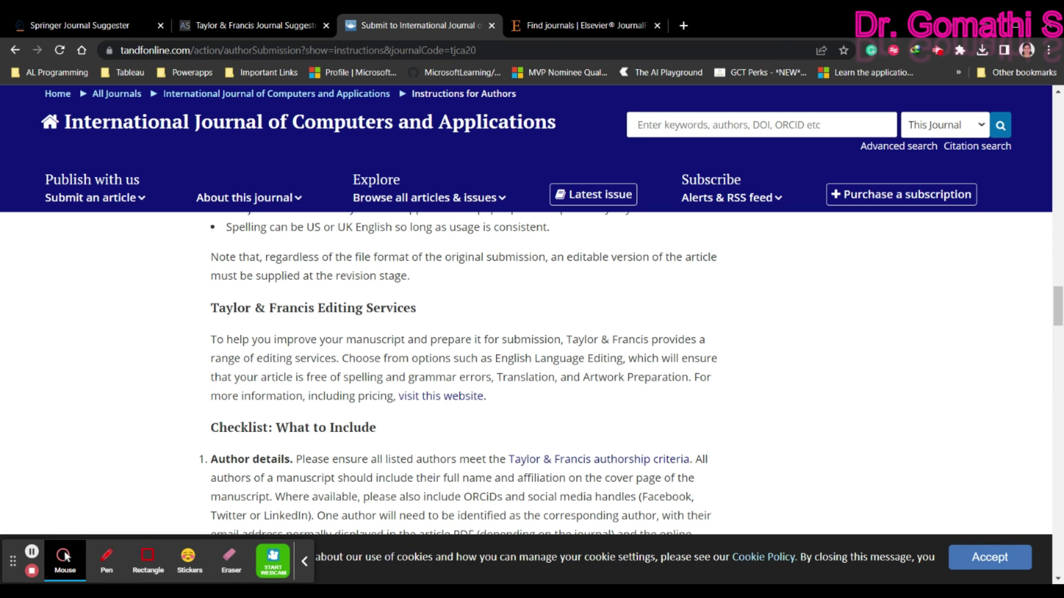
left_click(582, 25)
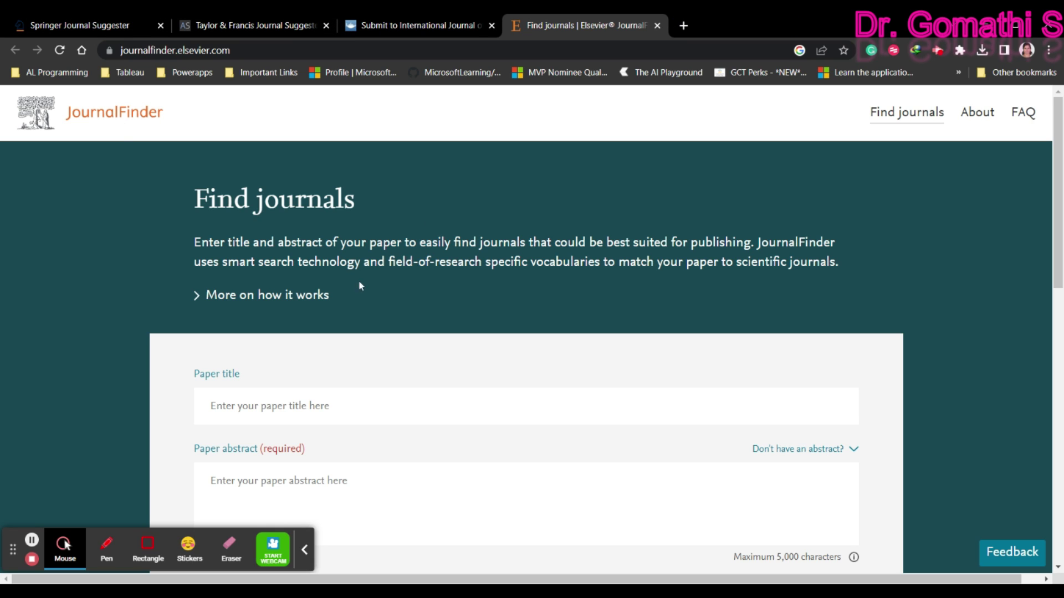
Step: Paste the SLE paper's title and abstract into JournalFinder and search, listing 38 journals
scroll(613, 442, "down", 3)
scroll(615, 442, "up", 1)
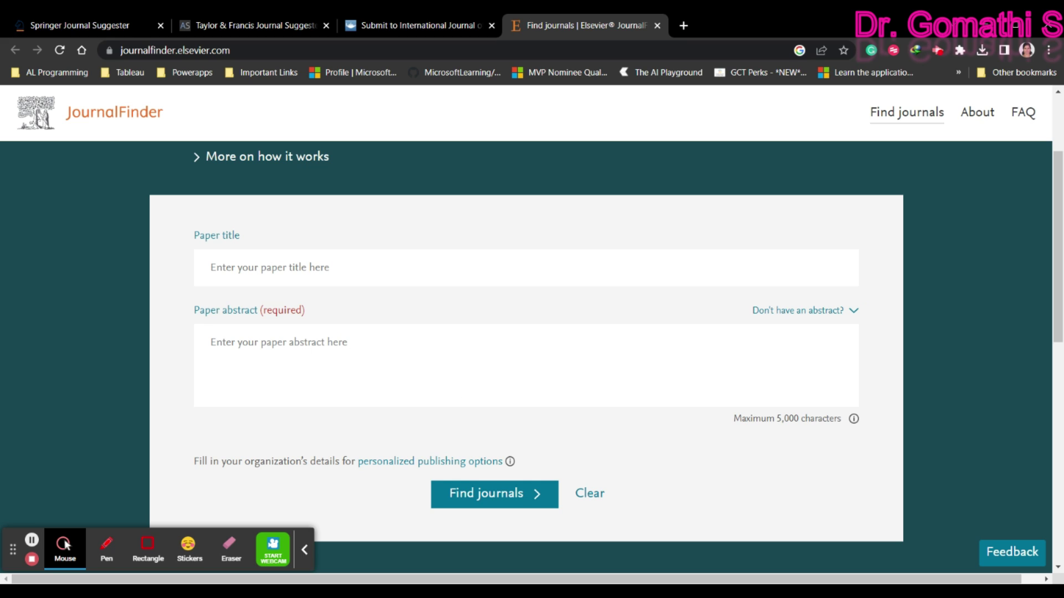
left_click(320, 277)
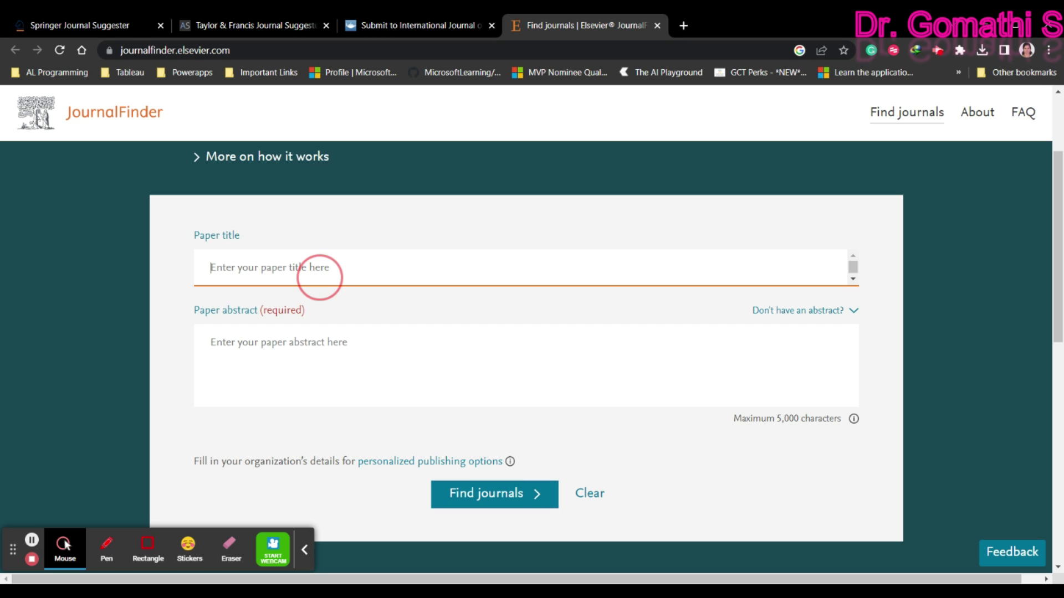
left_click(327, 360)
type("The key objective of the paper focuses on developing the Systemic Lupus Erythematosus prediction tool for the prediction of disease in the early stage using Optimal Cluster based Classification Algorithm (OCBC). Systemic Lupus Erythematosus is an autoimmune, chronic, multi-organ disorder which affects more or less all parts of the body with changing symptoms. There is no cure for the disease; the lifetime of the patients can be extended if diagnosed in the early stage. Death occurs due to various reasons like unawareness, late diagnosis, meeting the right specialist in the severe stage etc. The SLE dataset is tested and applied to various classification algorithms such as ID3, C4.5, J48 and OCBC using the SLE prediction tool. As a result, statistics are generated based on all classification algorithms and a comparison of all four classifiers is also done in order to predict the accuracy, specificity, sensitivity, precision, recall, F-measure, and kappa statistics and to find the best-performing classification algorithm among all. In this paper, screenshots of the tool are also shown. This paper outlines the importance of classification and prediction-based data mining algorithms in the healthcare field.")
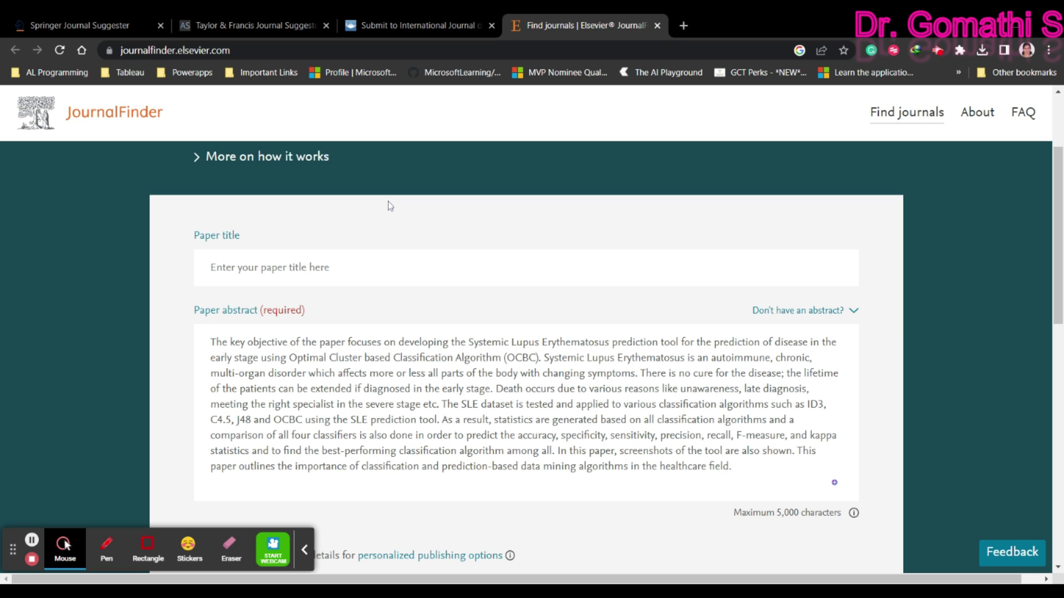
left_click(253, 261)
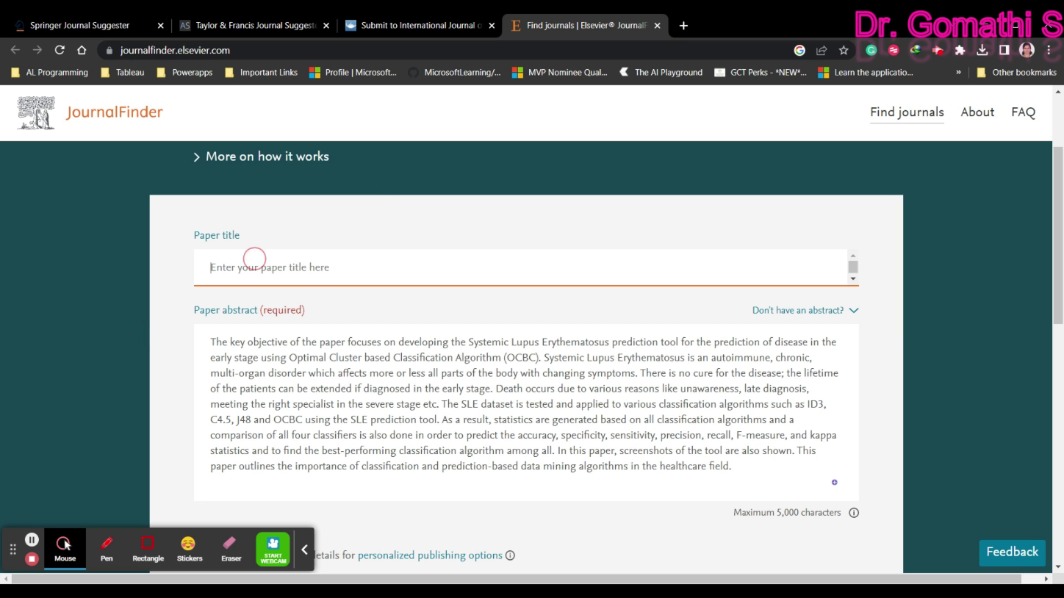
type("Systemic Lupus Erythematosus prediction tool using Optimal Cluster Based Classification (OCBC) Algorithm")
scroll(527, 333, "down", 3)
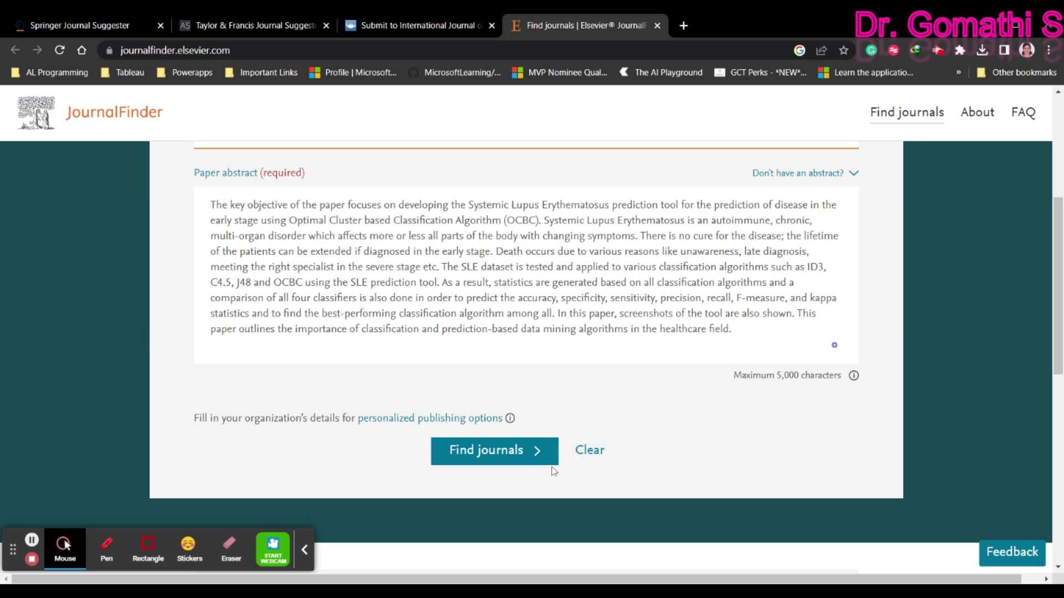
left_click(506, 447)
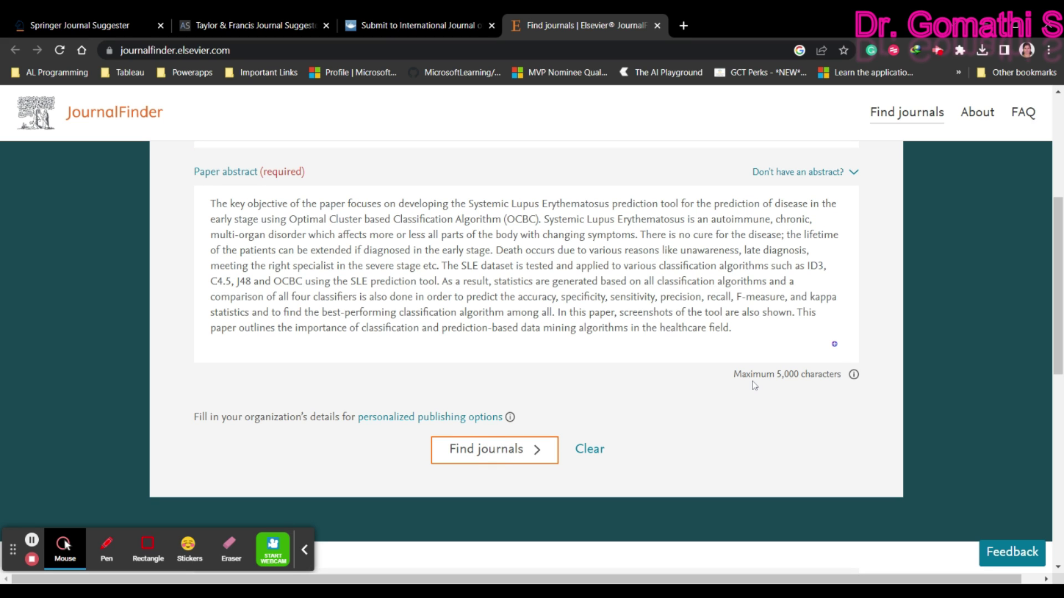
scroll(755, 386, "down", 3)
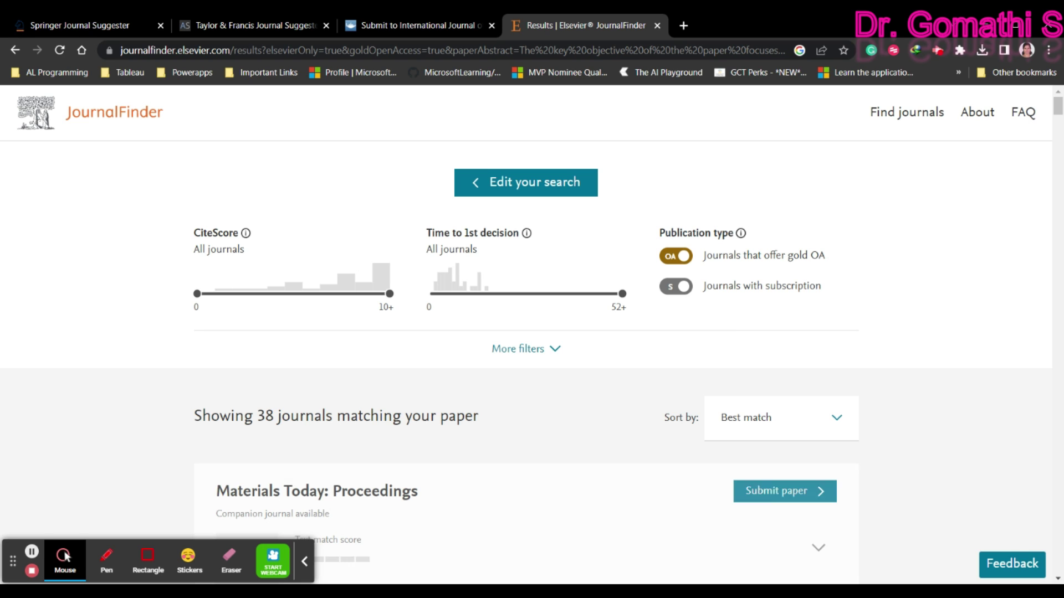
Step: Exclude gold open access journals, narrowing results to 31 with Materials Today: Proceedings first
scroll(498, 489, "down", 4)
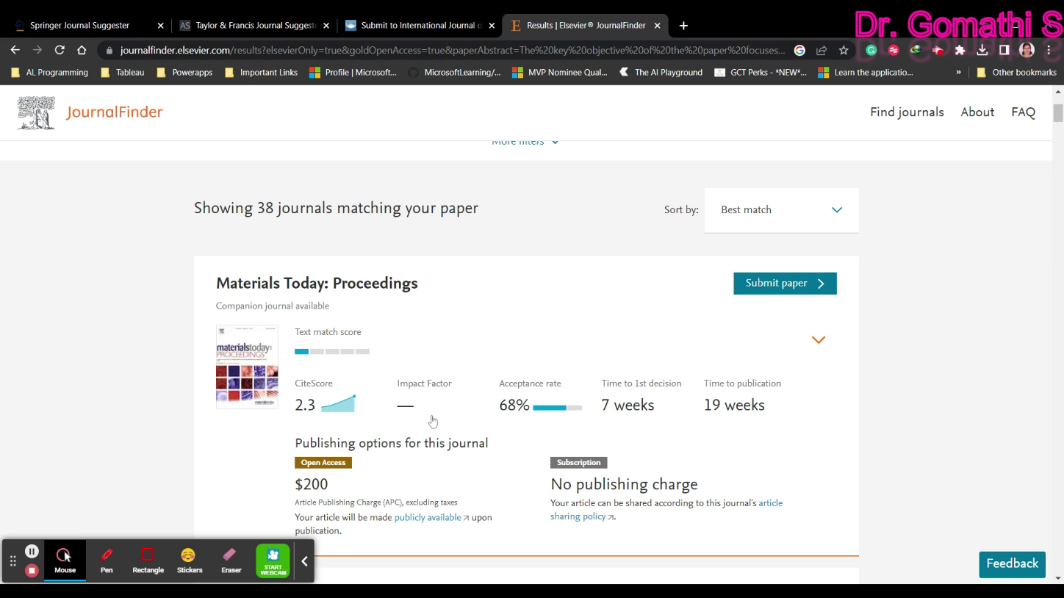
scroll(655, 223, "up", 3)
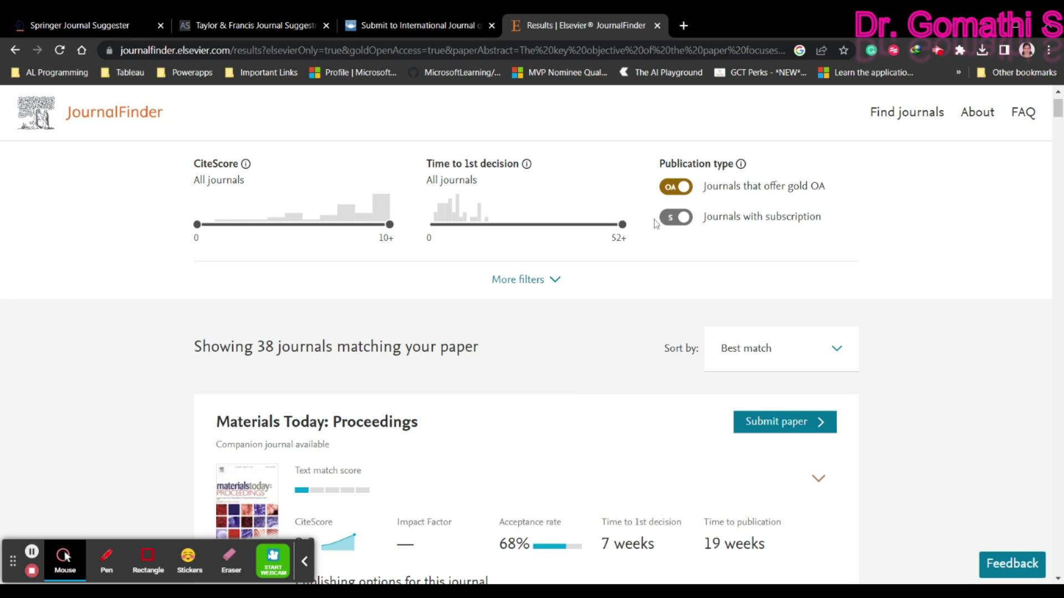
left_click(676, 187)
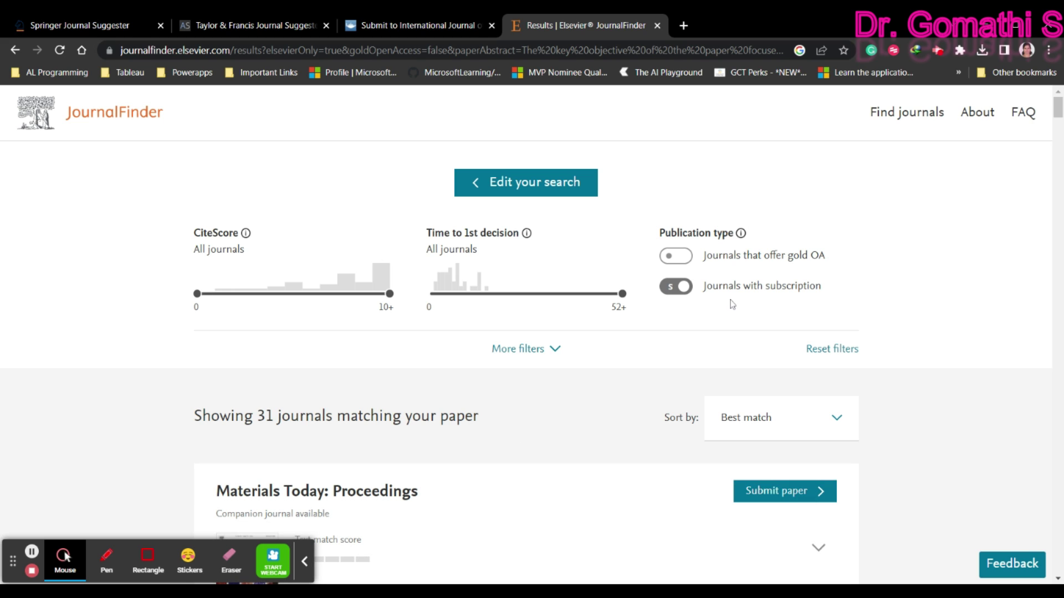
left_click(106, 565)
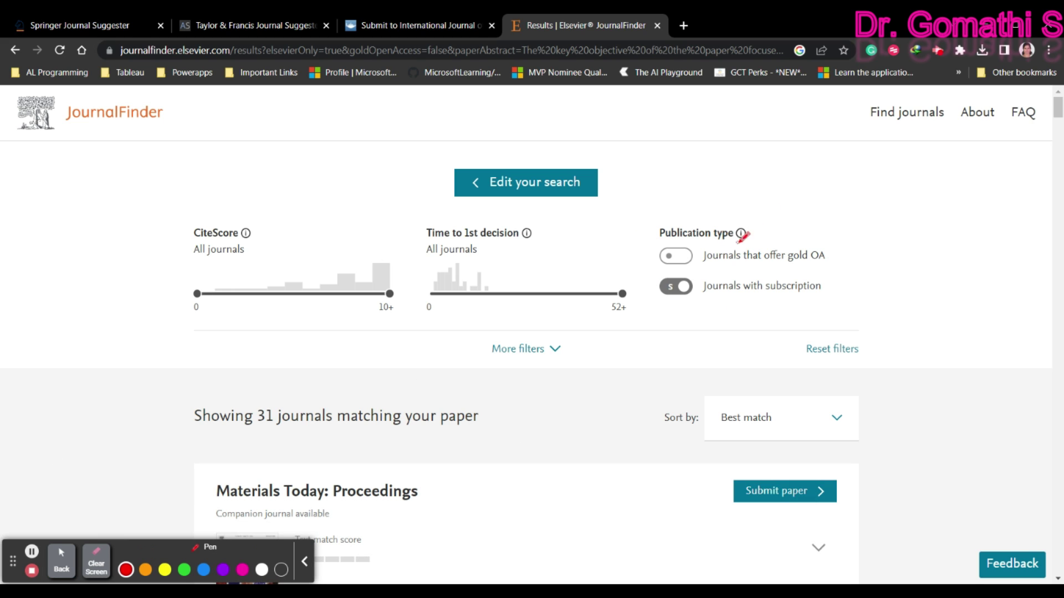
left_click_drag(743, 237, 673, 230)
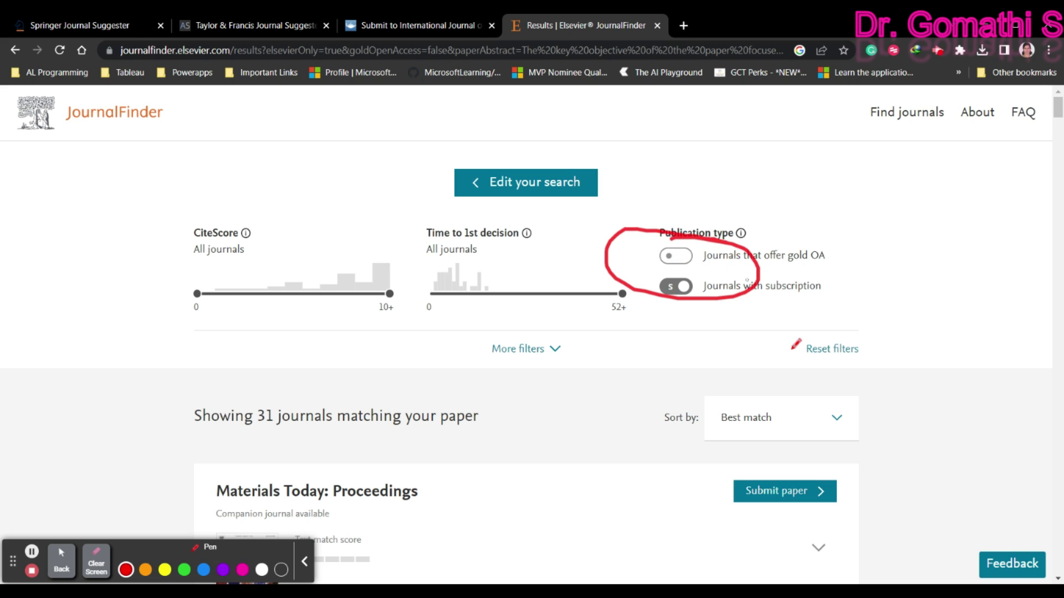
mouse_move(862, 271)
left_mouse_down()
mouse_move(735, 261)
mouse_move(635, 277)
mouse_move(858, 288)
mouse_move(781, 269)
left_mouse_up()
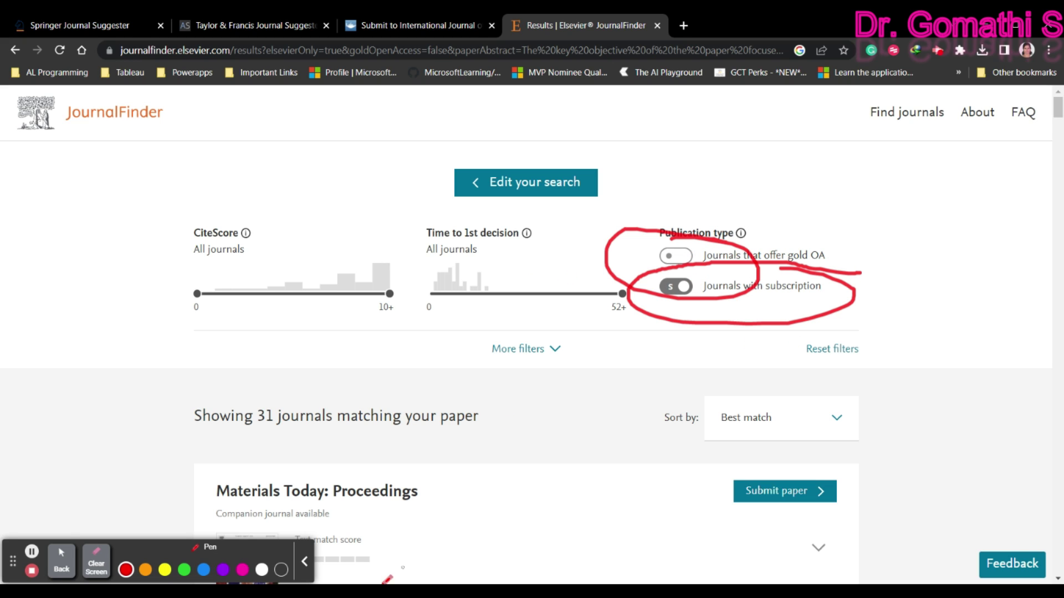
left_click(62, 563)
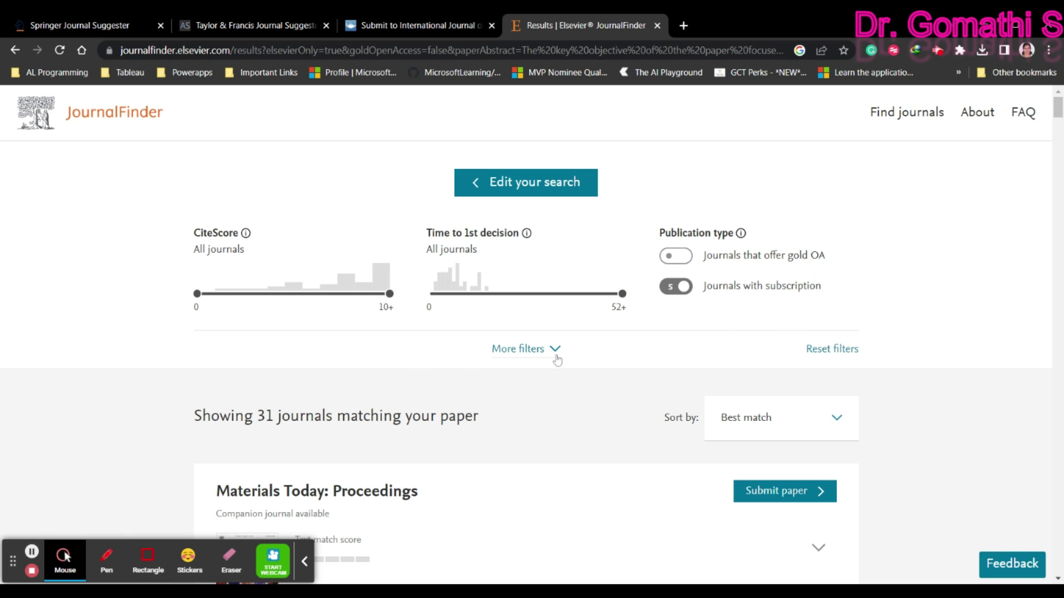
scroll(554, 357, "down", 6)
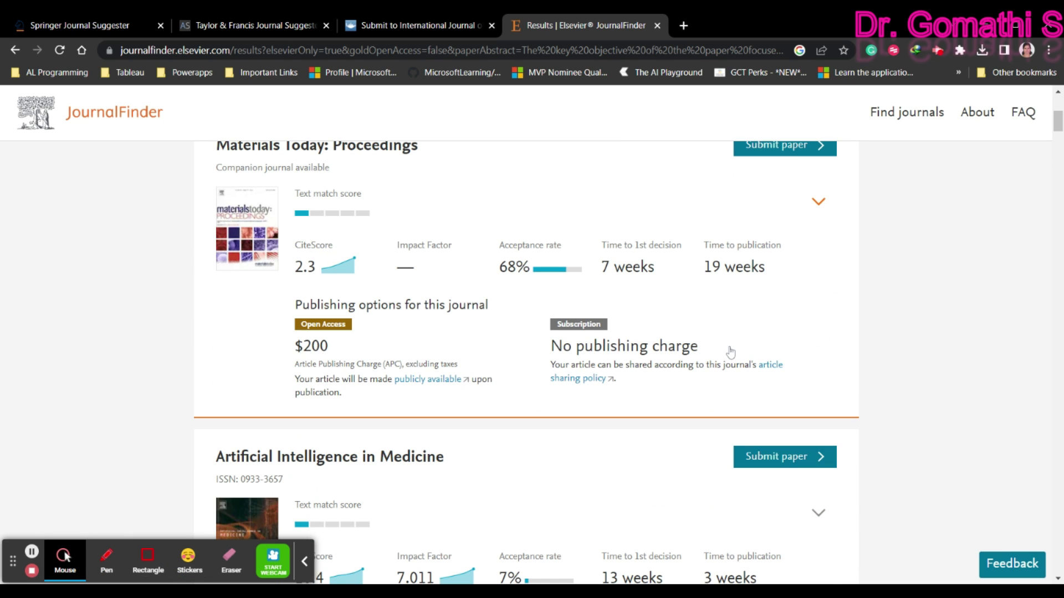
Step: Review Materials Today: Proceedings' publishing charges and expanded details
left_click_drag(729, 352, 546, 349)
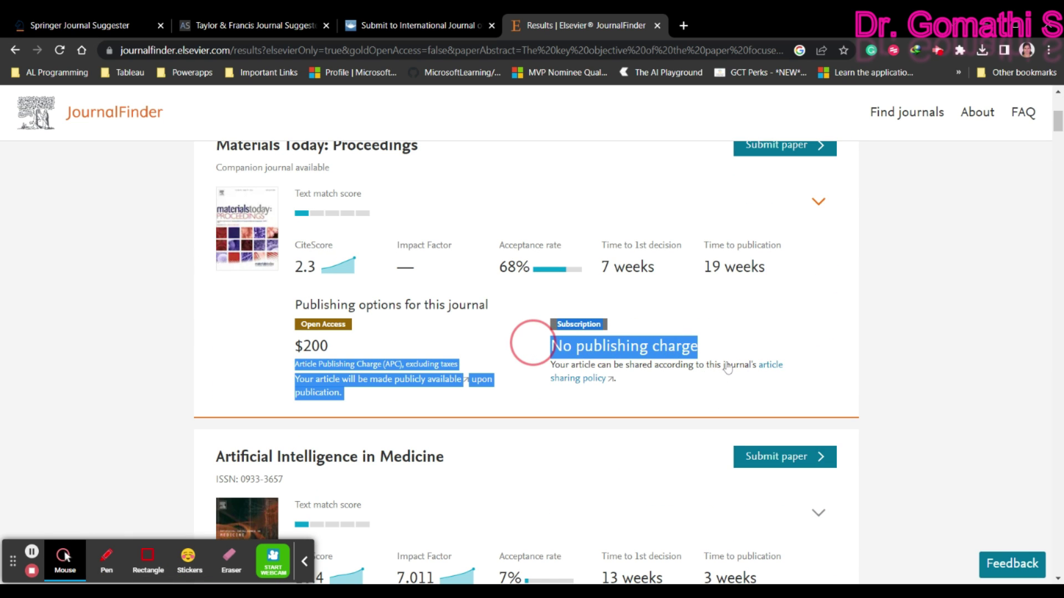
left_click(792, 340)
scroll(792, 341, "down", 6)
scroll(793, 343, "up", 4)
scroll(792, 344, "up", 2)
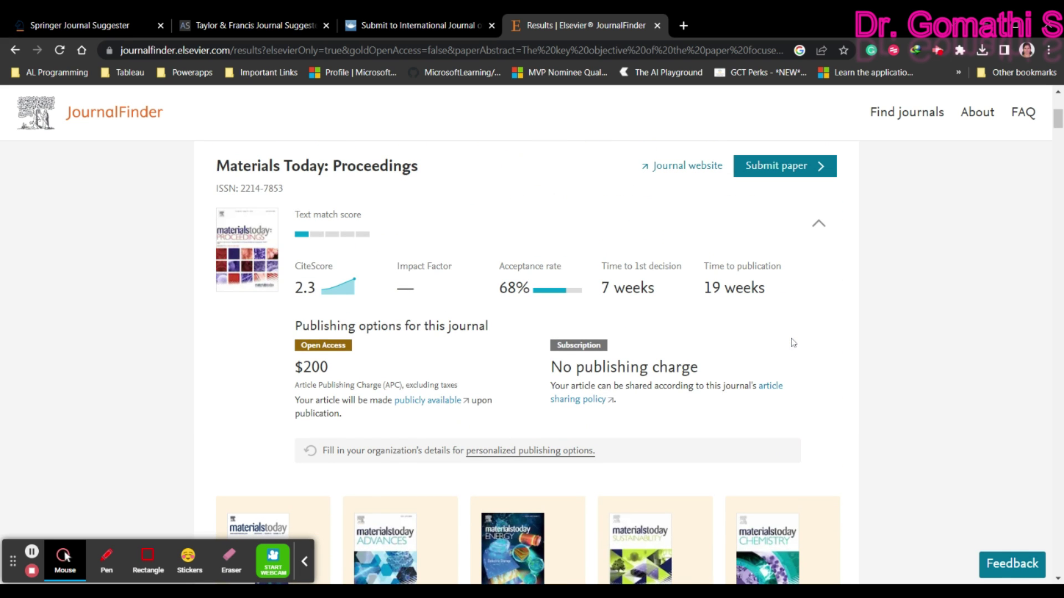
scroll(857, 331, "down", 10)
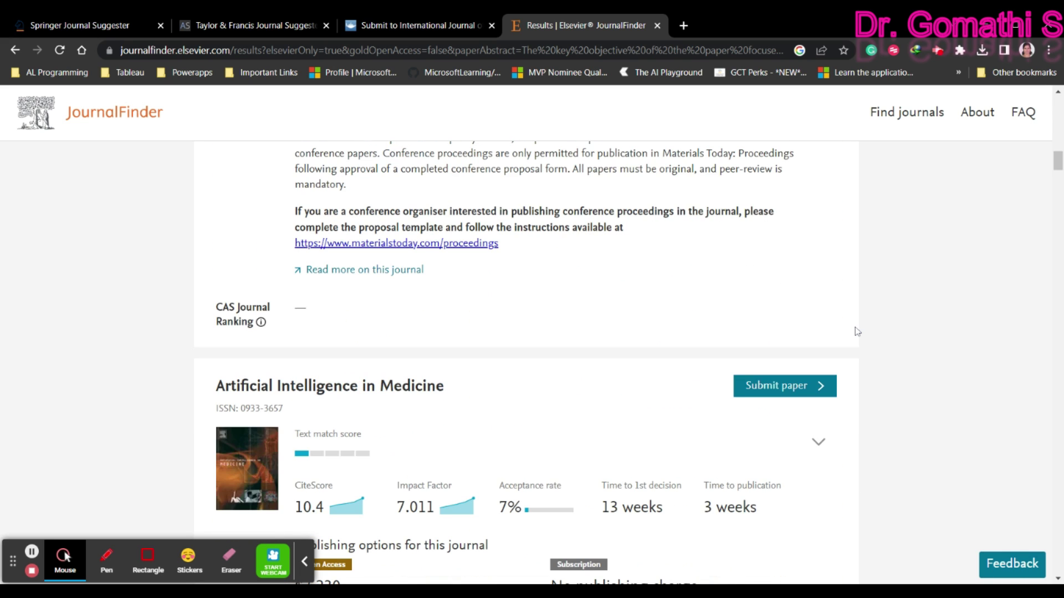
Step: Check Artificial Intelligence in Medicine's $3,230 open access charge and 7.011 Impact Factor
left_click_drag(738, 387, 463, 392)
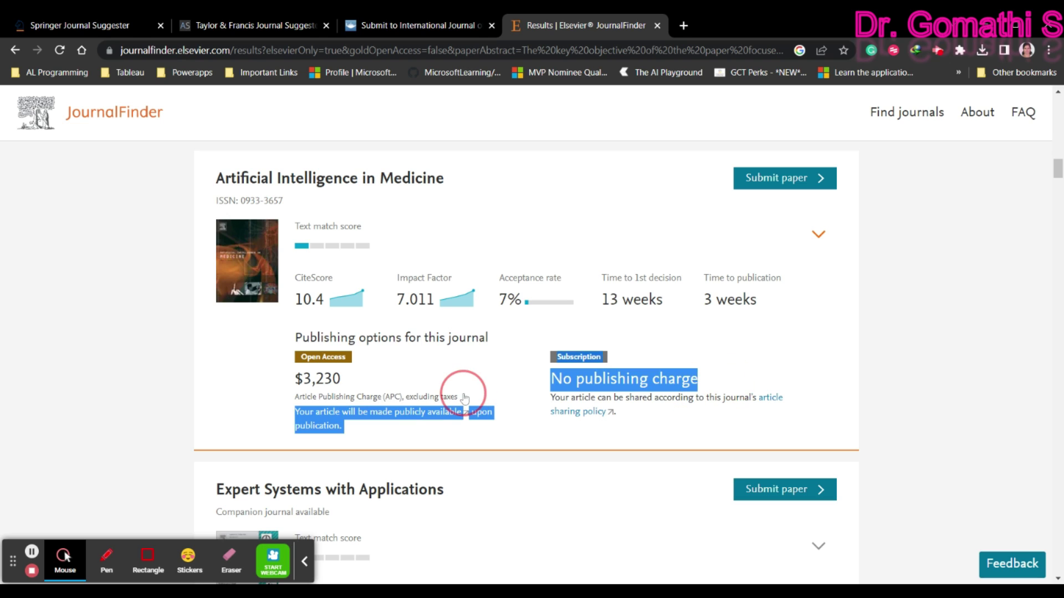
left_click(370, 384)
left_click_drag(377, 371, 258, 374)
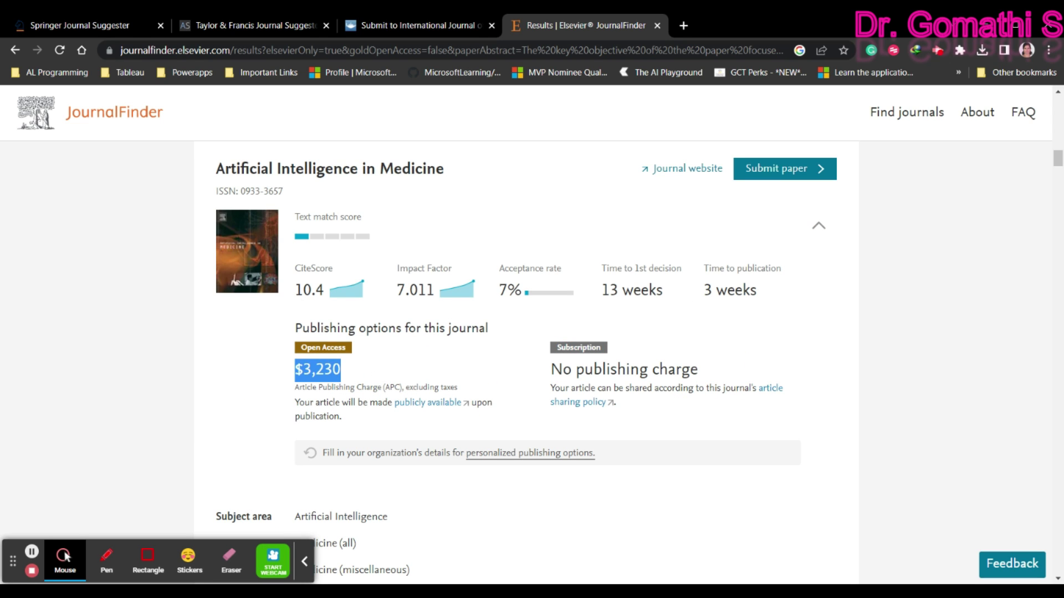
left_click_drag(273, 299, 522, 289)
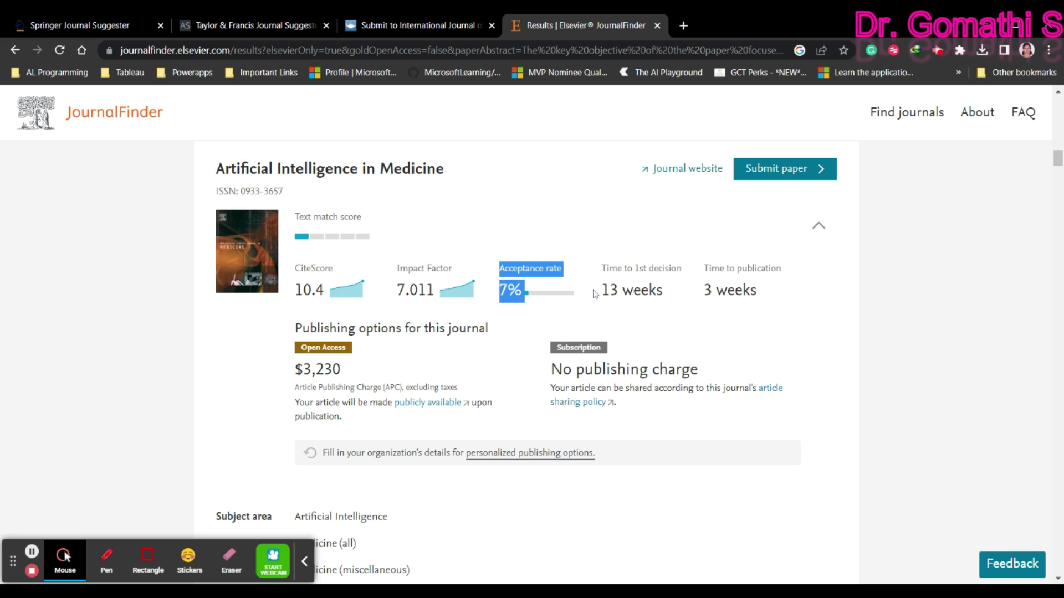
left_click_drag(595, 294, 668, 295)
scroll(748, 321, "up", 1)
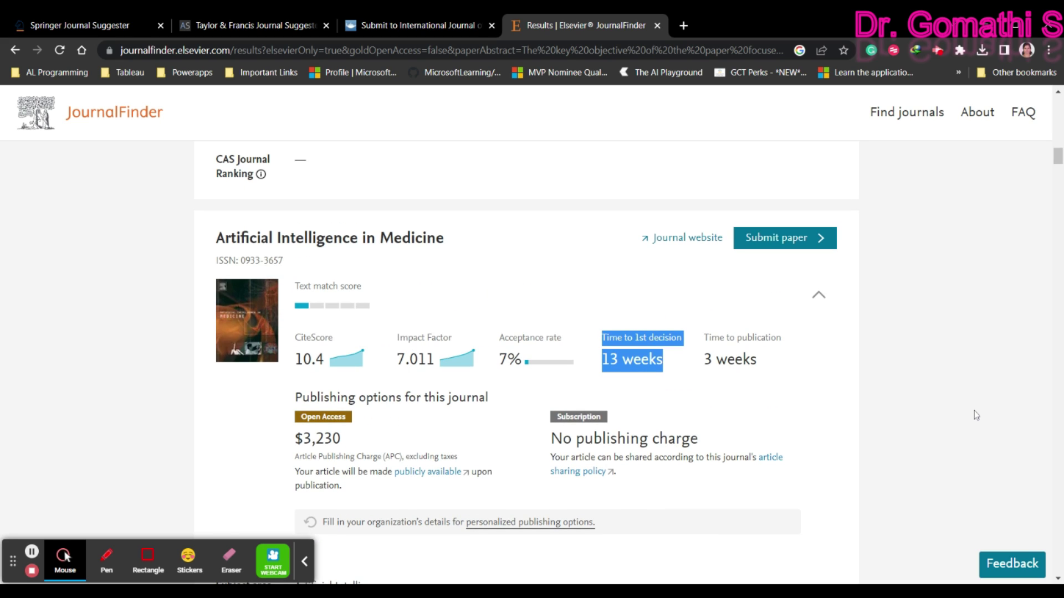
scroll(974, 411, "up", 10)
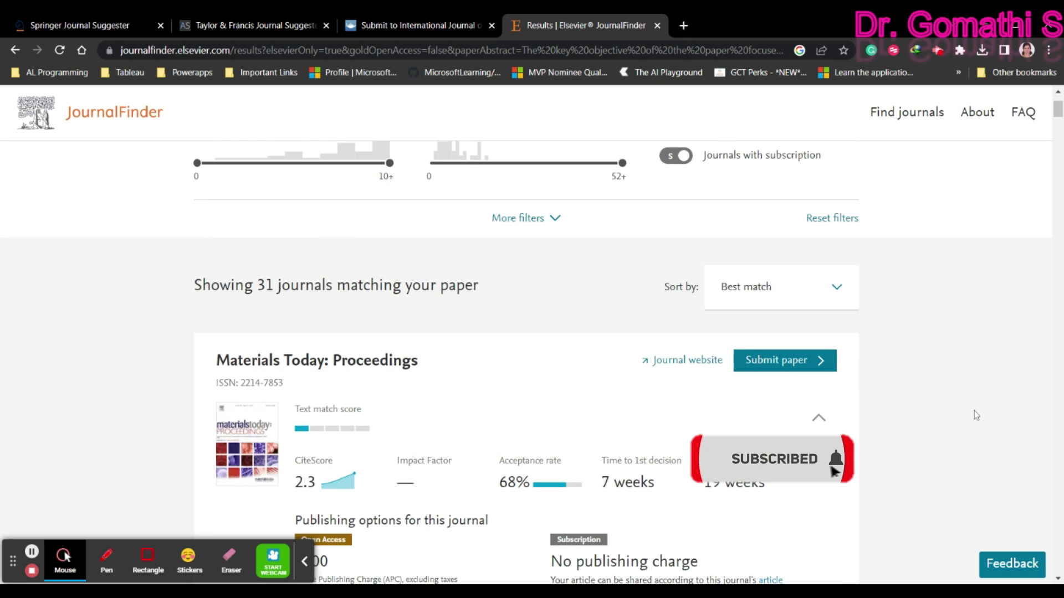
Step: Scroll further down the results, highlighting other journals' metrics
left_click_drag(599, 458, 656, 485)
scroll(656, 485, "down", 8)
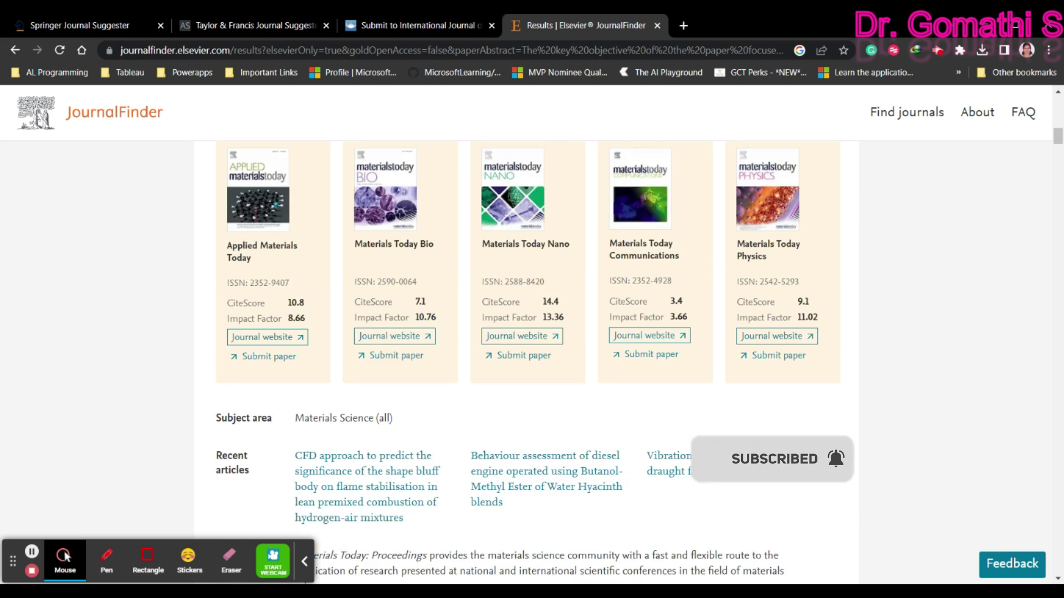
scroll(526, 360, "down", 20)
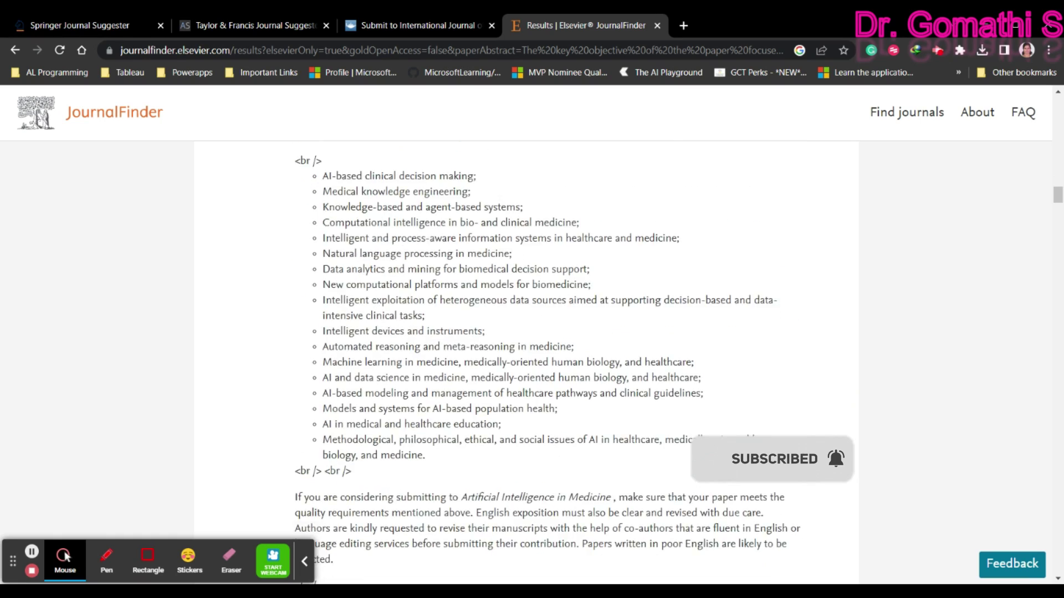
scroll(527, 360, "down", 15)
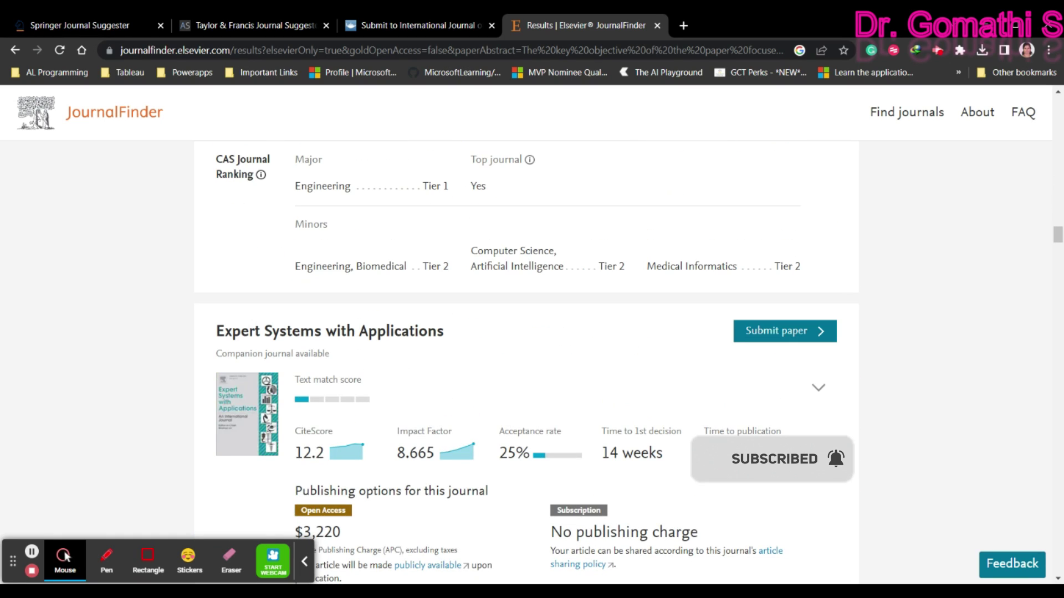
left_click_drag(572, 468, 729, 482)
scroll(879, 487, "down", 18)
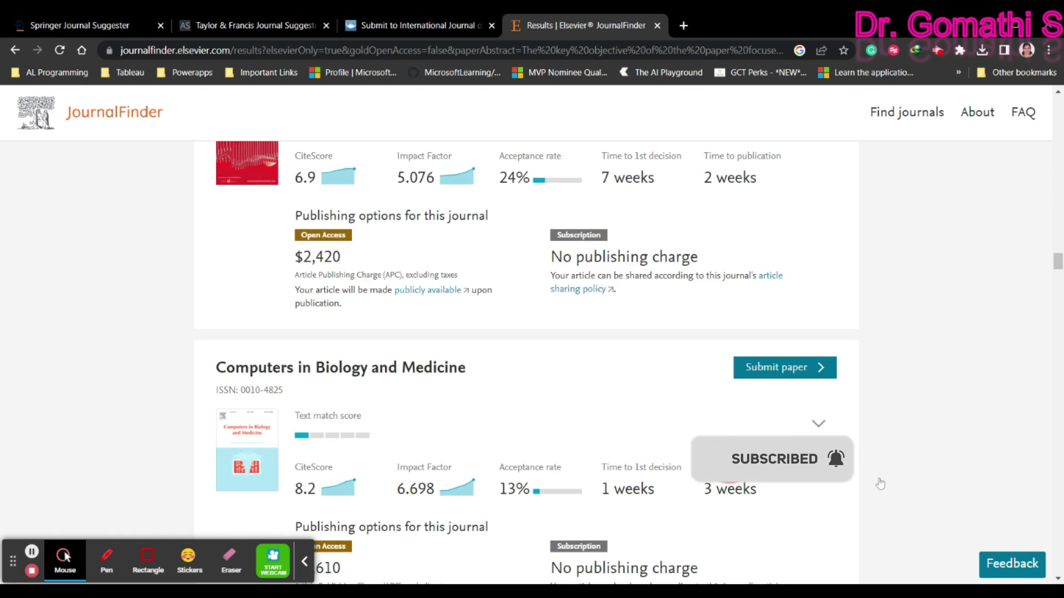
scroll(880, 484, "up", 20)
scroll(855, 480, "down", 9)
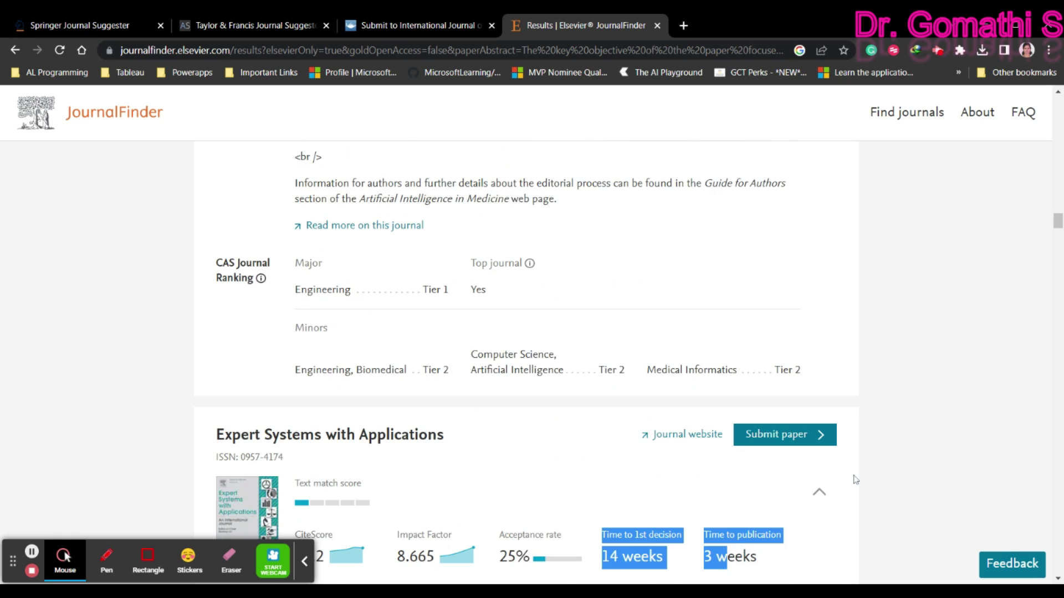
scroll(856, 480, "down", 5)
scroll(809, 379, "down", 20)
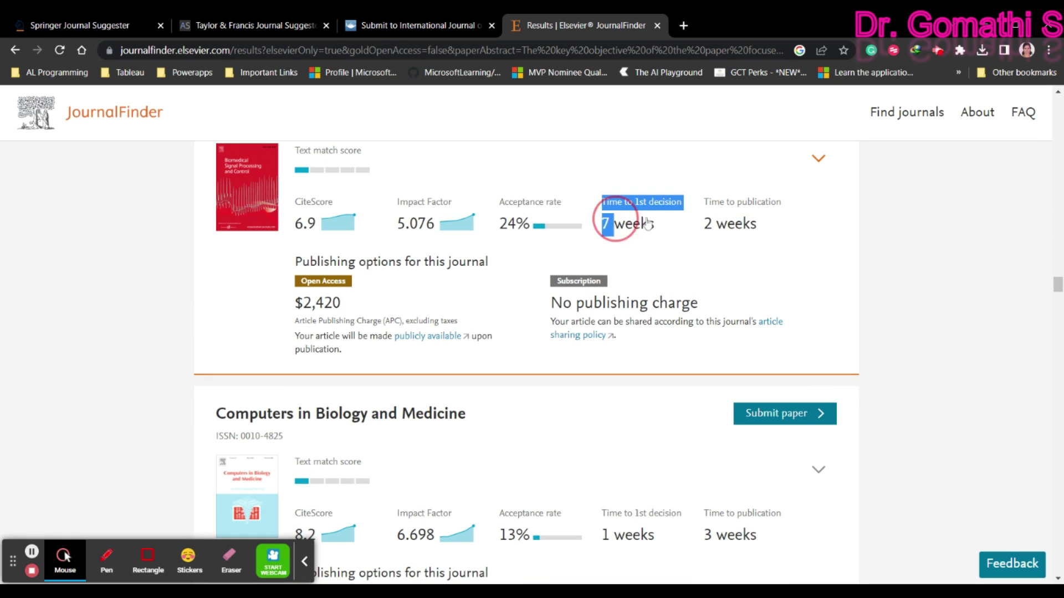
Step: Note a 5-week time to first decision, then submit a paper to Computer Methods and Programs in Biomedicine
left_click_drag(647, 224, 677, 226)
scroll(669, 381, "down", 6)
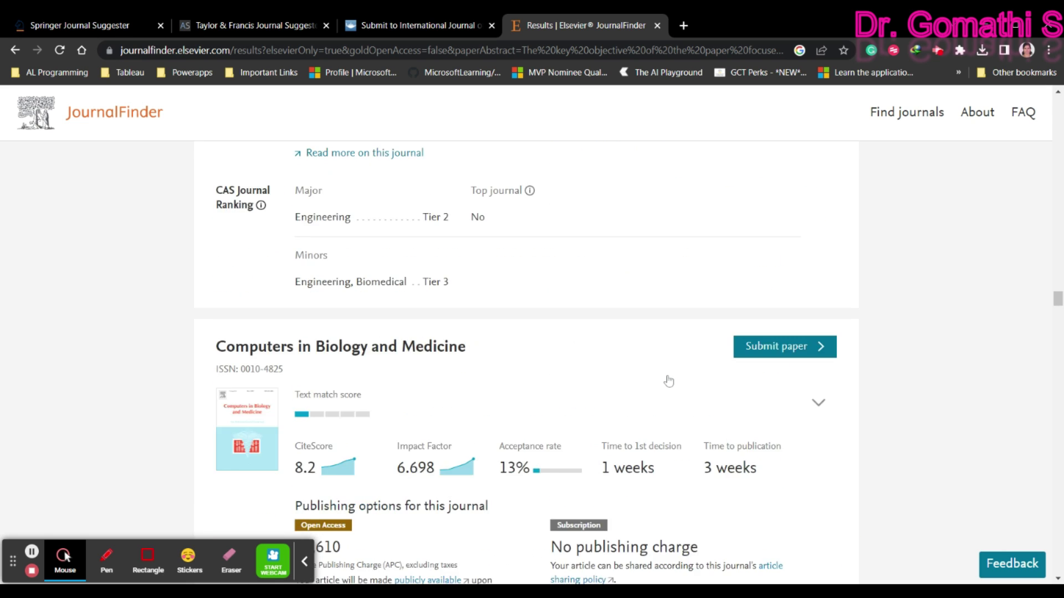
scroll(669, 381, "down", 14)
scroll(670, 380, "up", 10)
scroll(674, 388, "down", 4)
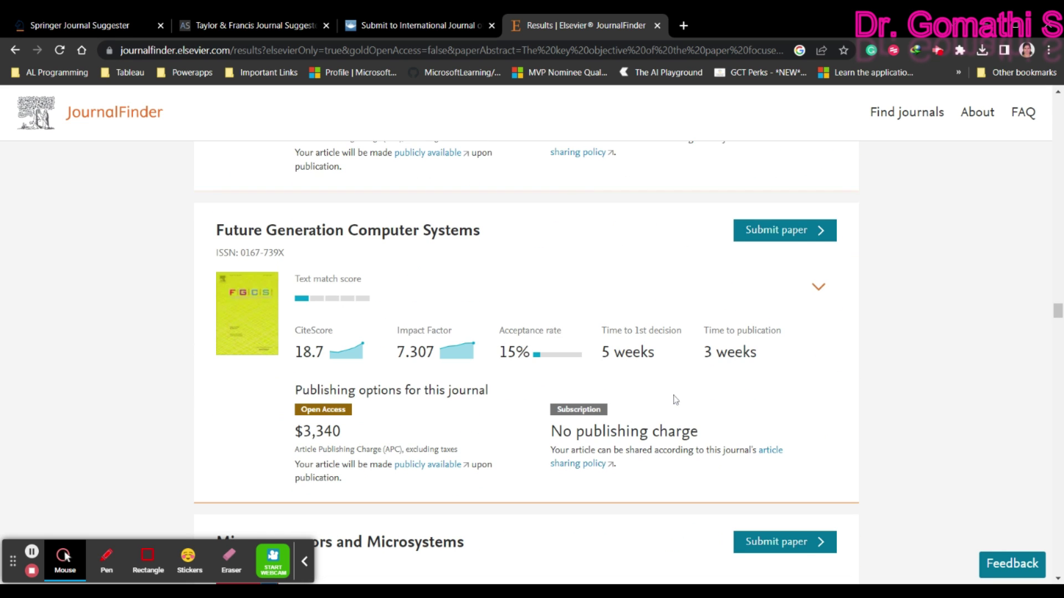
left_click_drag(601, 353, 700, 382)
scroll(762, 421, "down", 20)
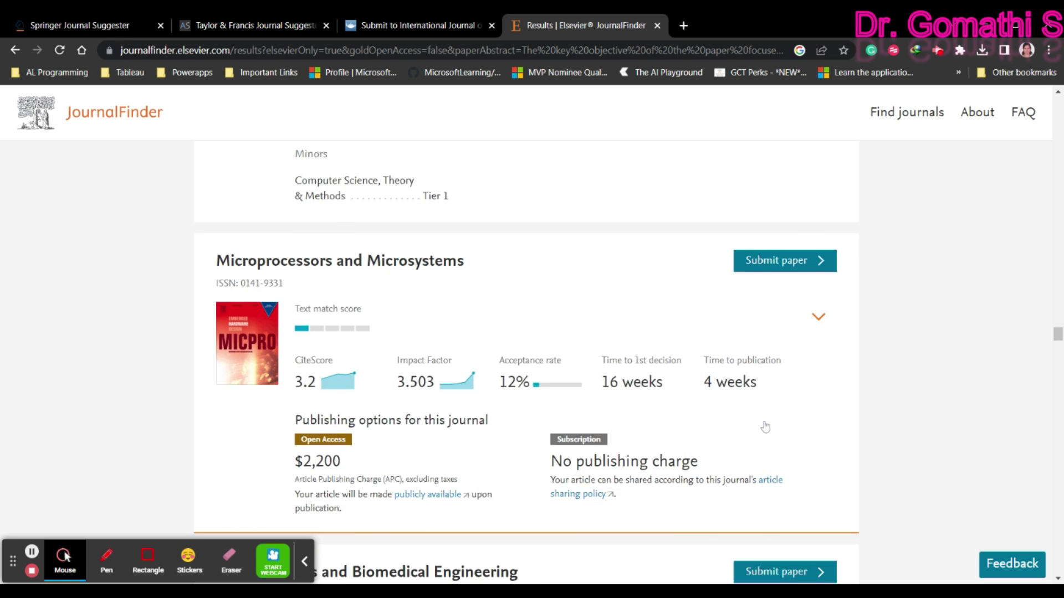
scroll(765, 427, "up", 3)
scroll(765, 427, "down", 14)
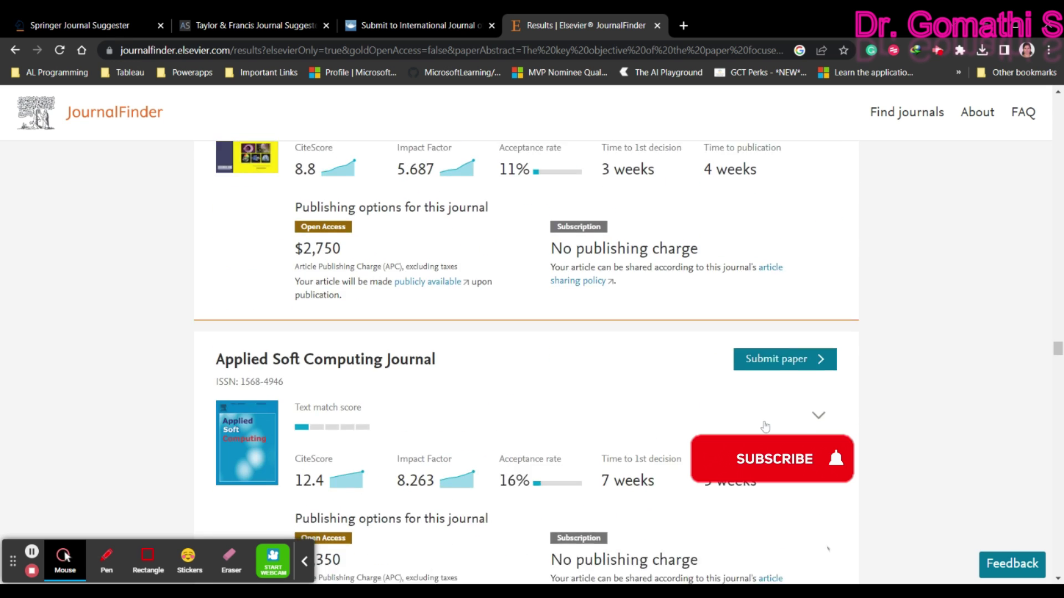
scroll(765, 427, "down", 15)
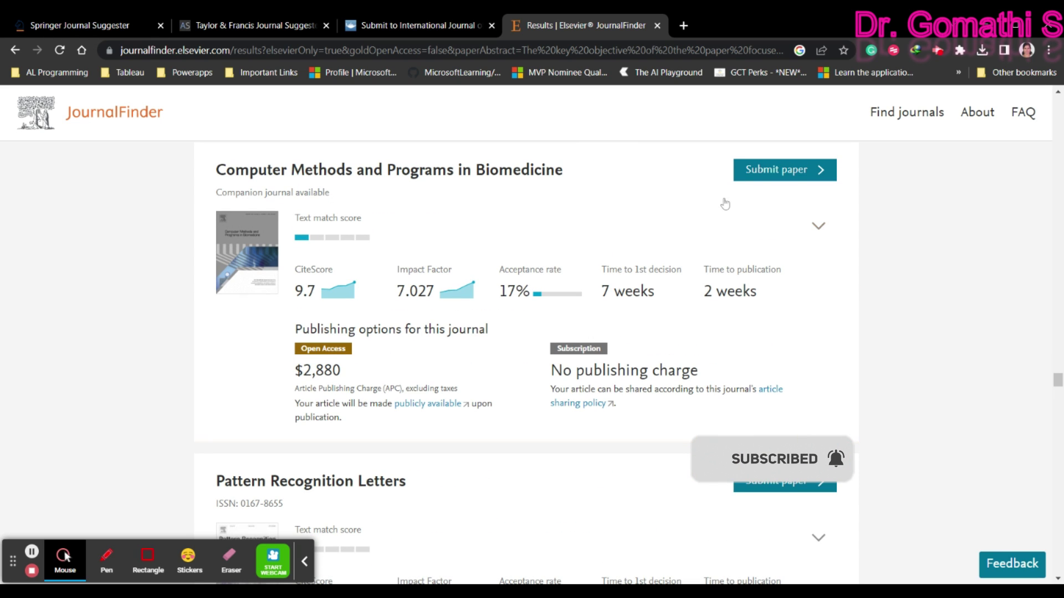
left_click(781, 185)
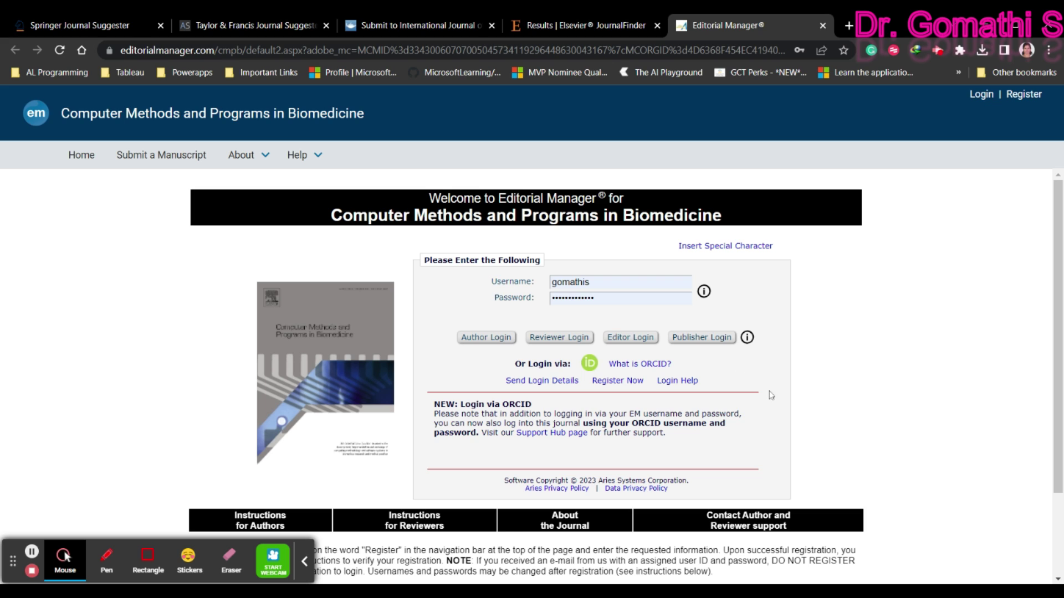
Step: Open Computer Methods and Programs in Biomedicine's ScienceDirect page via the About the Journal bar
scroll(758, 498, "down", 2)
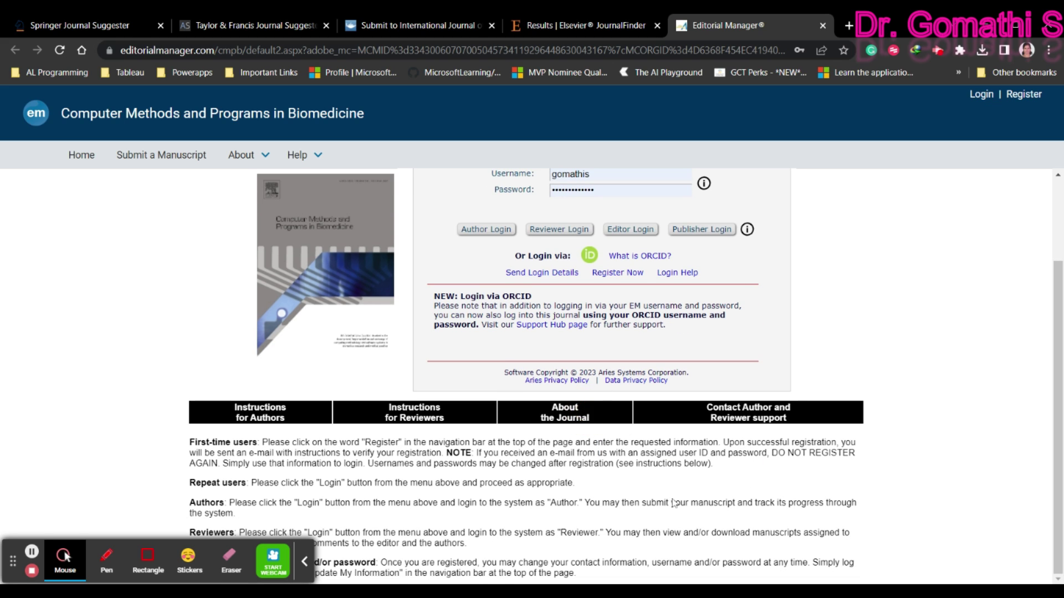
left_click(550, 420)
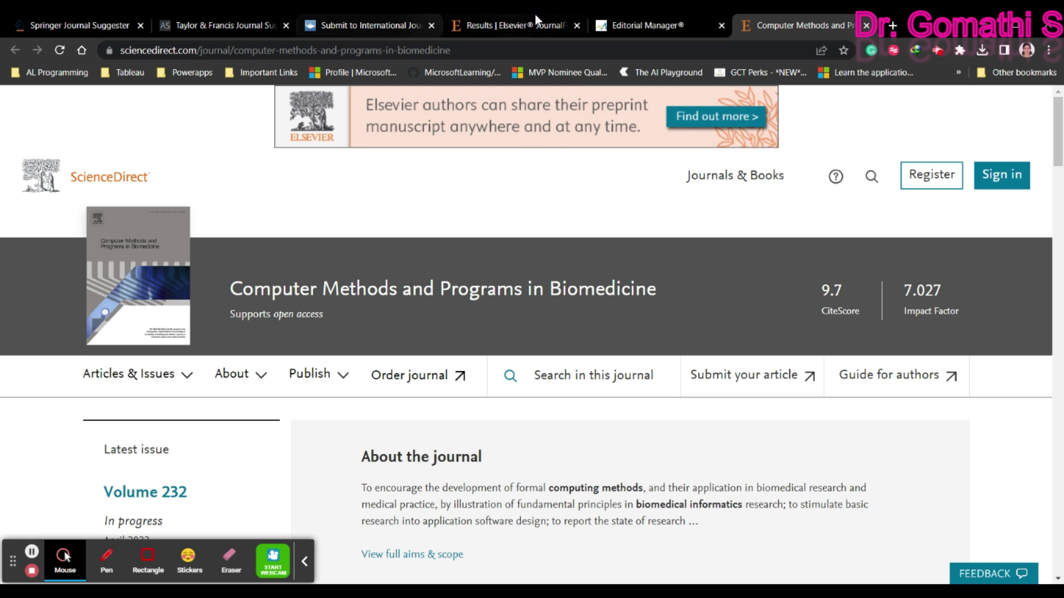
Step: Cycle through the Editorial Manager, Springer, Taylor & Francis and Elsevier tabs, ending on the Springer form
left_click(629, 22)
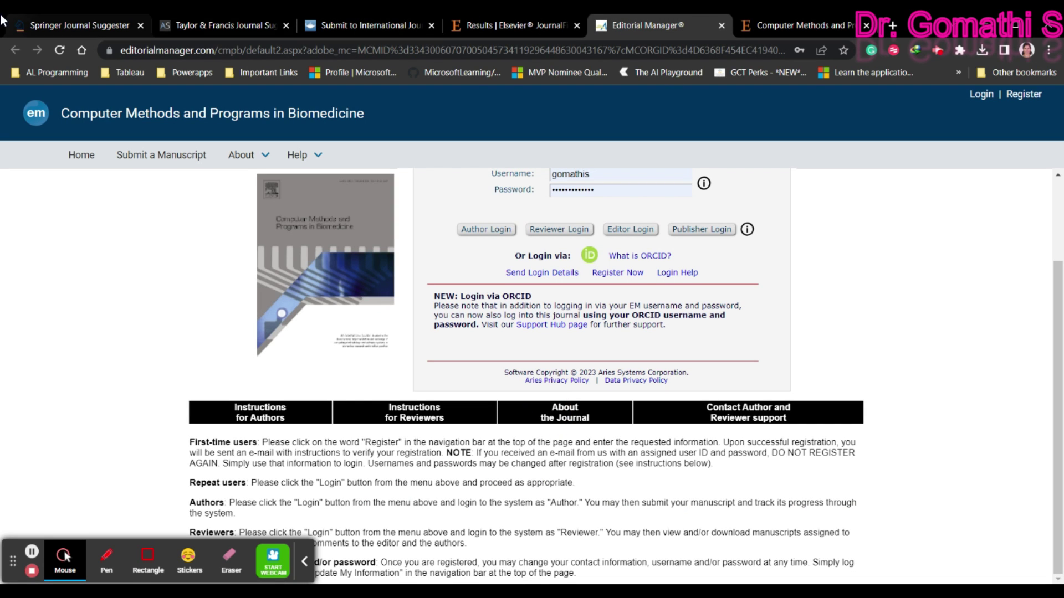
left_click(25, 15)
left_click(193, 14)
left_click(405, 14)
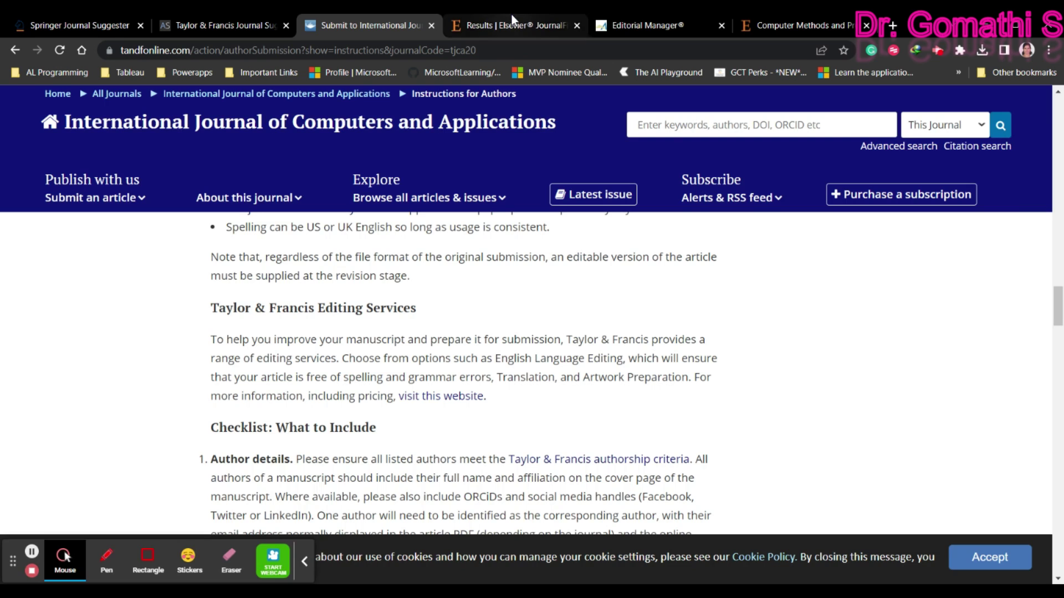
left_click(511, 14)
left_click(617, 18)
left_click(42, 14)
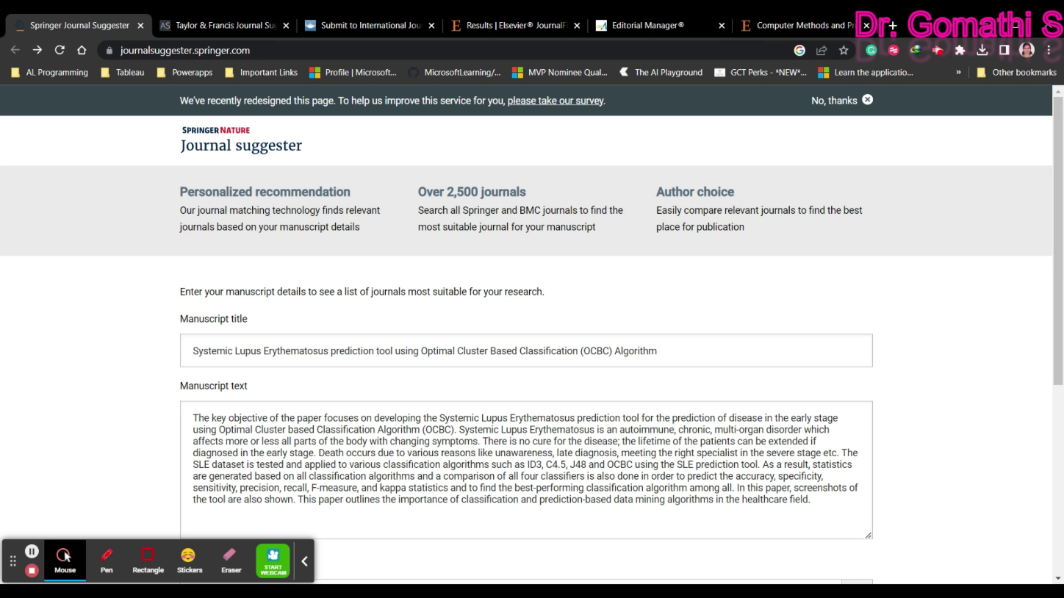